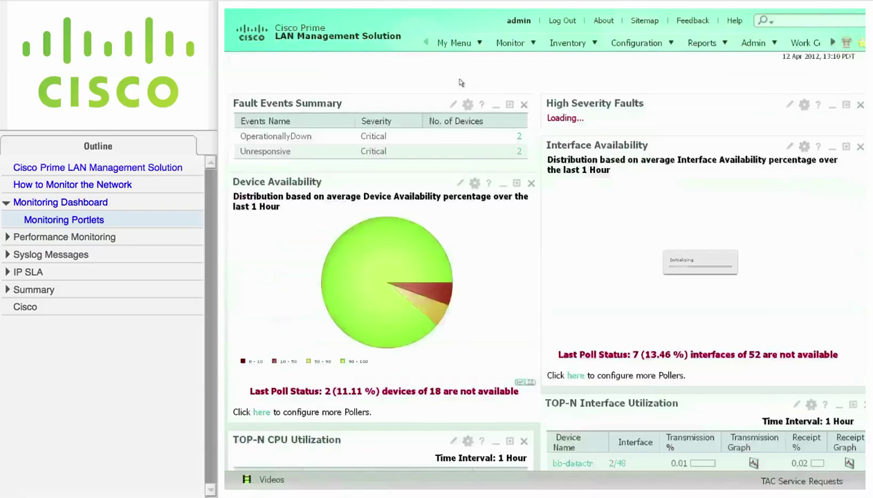
pyautogui.moveTo(412, 239)
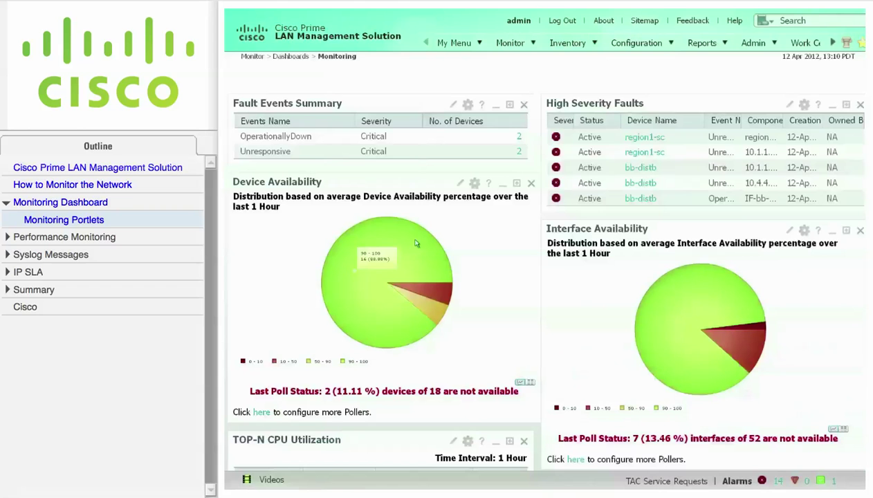
pyautogui.moveTo(426, 290)
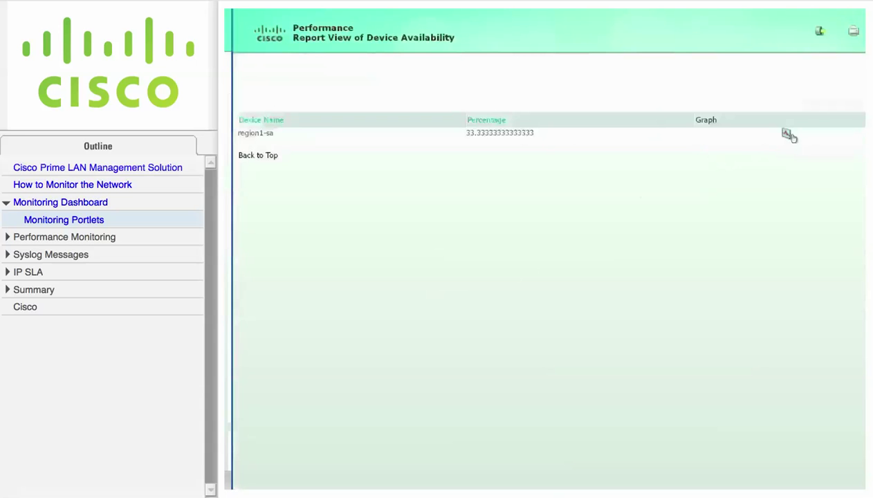
pyautogui.click(786, 133)
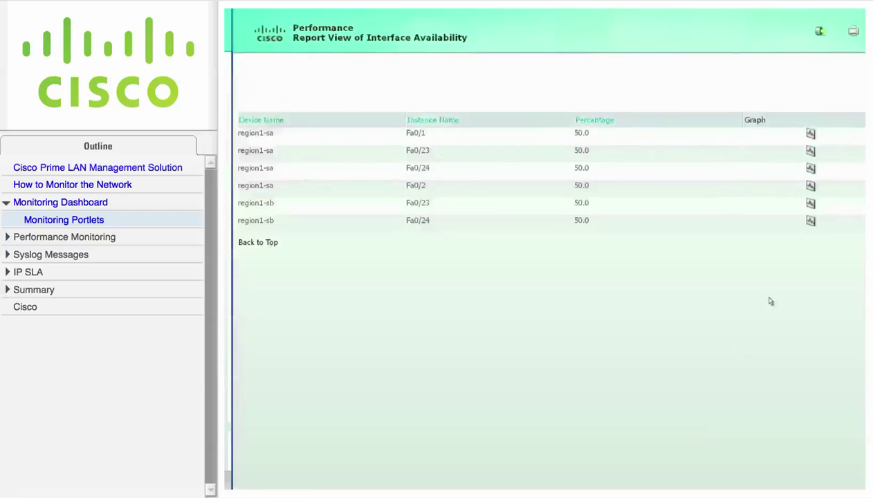
pyautogui.press('XF86AudioLowerVolume')
pyautogui.press('XF86AudioLowerVolume')
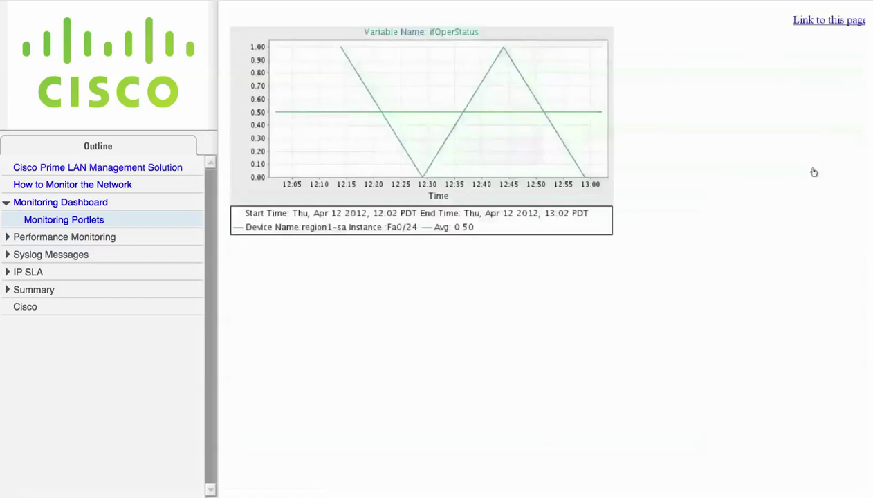
pyautogui.press('XF86AudioLowerVolume')
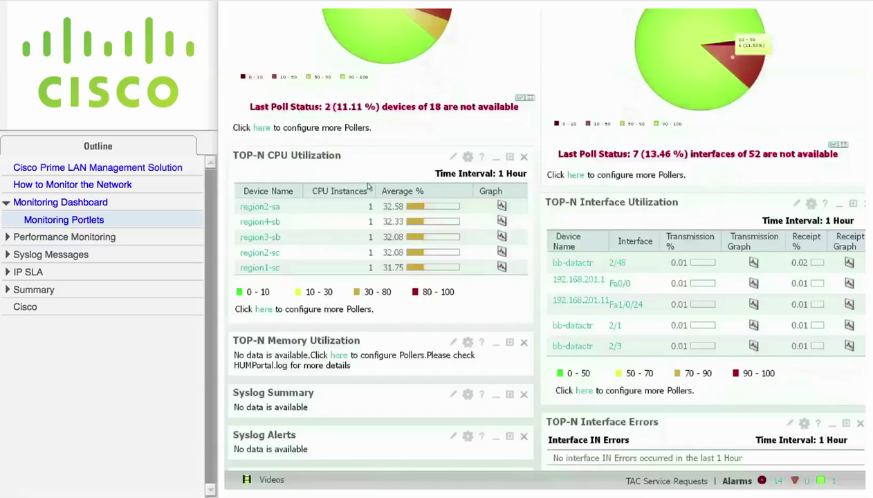
# Check device details in TOP-N CPU Utilization and view region2-sa's CPU utilization graph.
pyautogui.moveTo(285, 208)
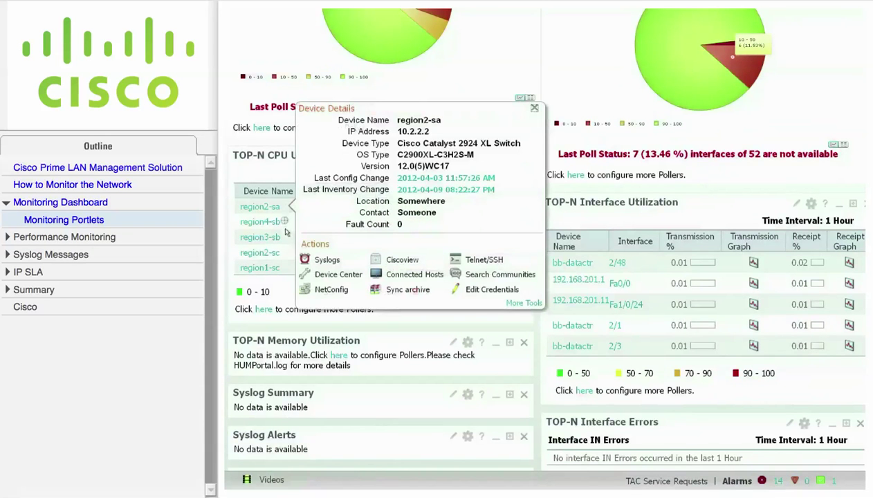
pyautogui.moveTo(283, 236)
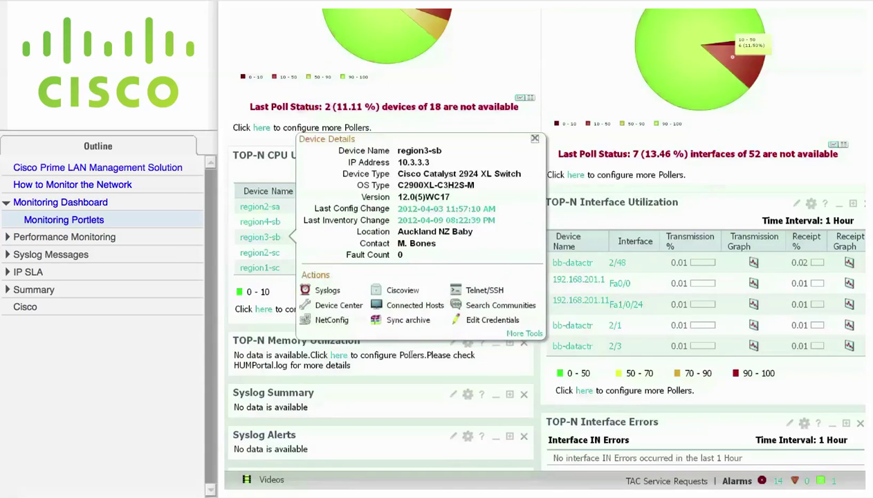
pyautogui.click(531, 140)
pyautogui.click(496, 205)
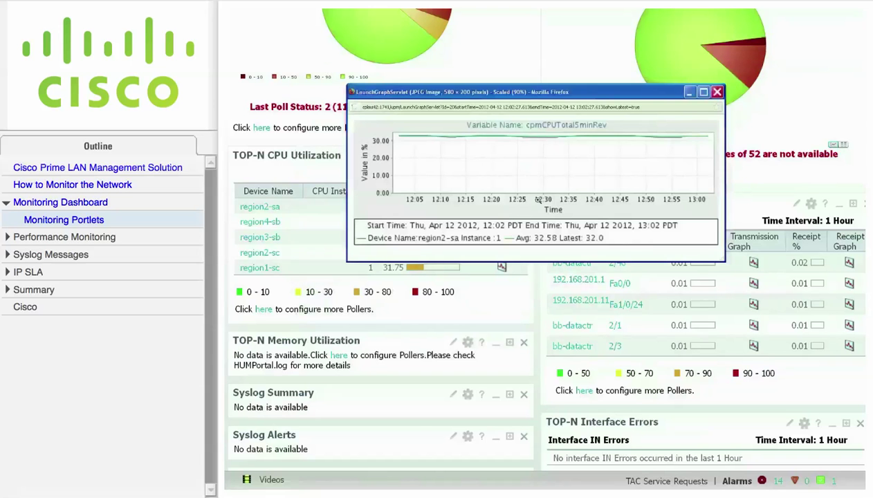
pyautogui.press('XF86AudioLowerVolume')
pyautogui.press('XF86AudioLowerVolume')
pyautogui.click(717, 92)
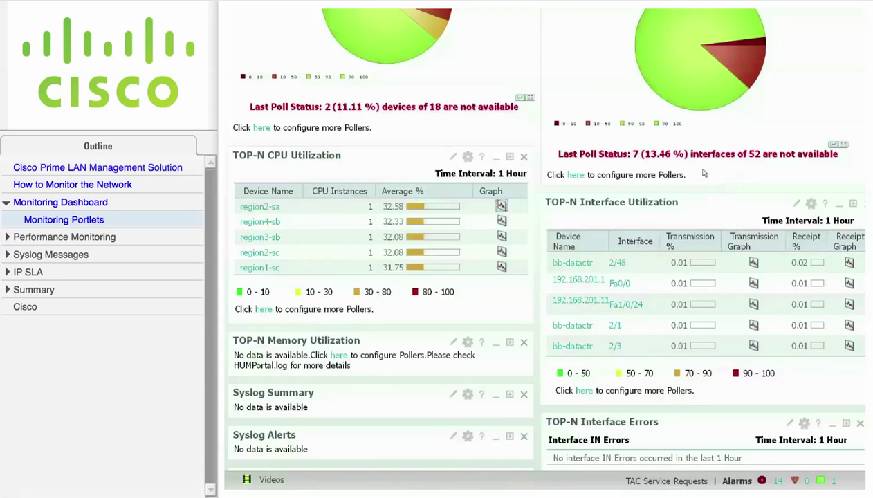
pyautogui.moveTo(600, 263)
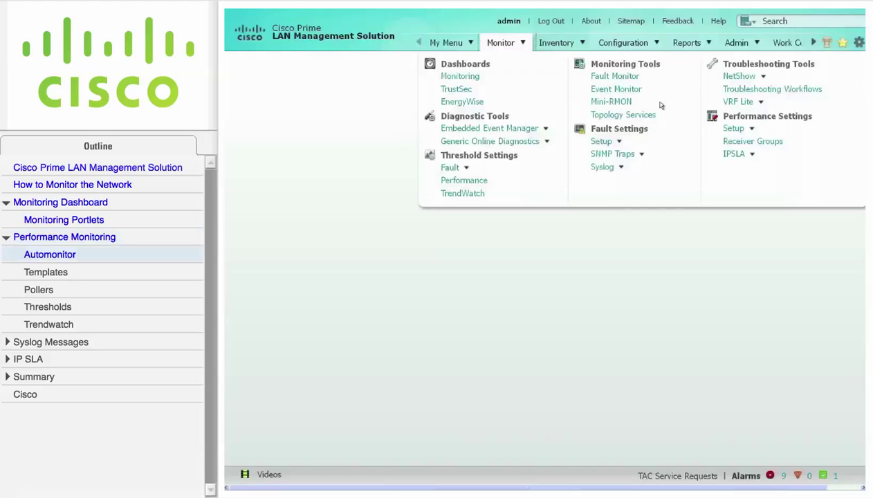
# Review the Automonitor polling intervals for Device Availability and Interface Utilization, leaving them unchanged.
pyautogui.click(752, 130)
pyautogui.click(776, 140)
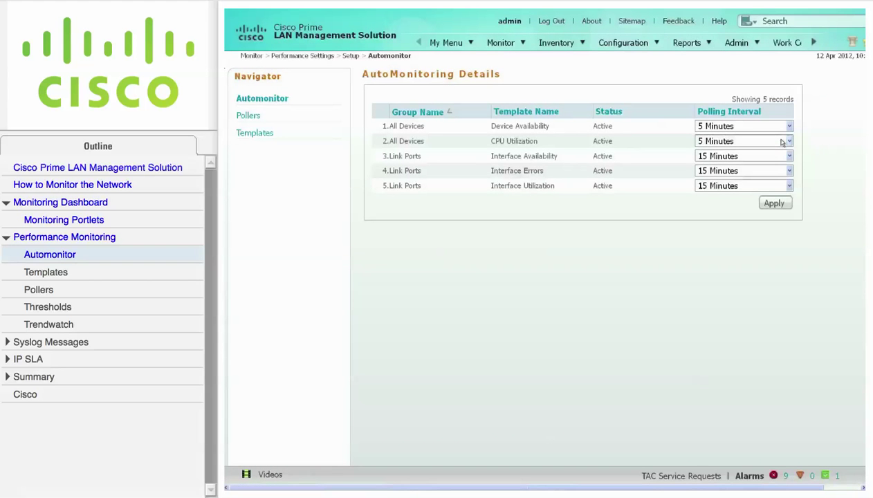
pyautogui.click(790, 127)
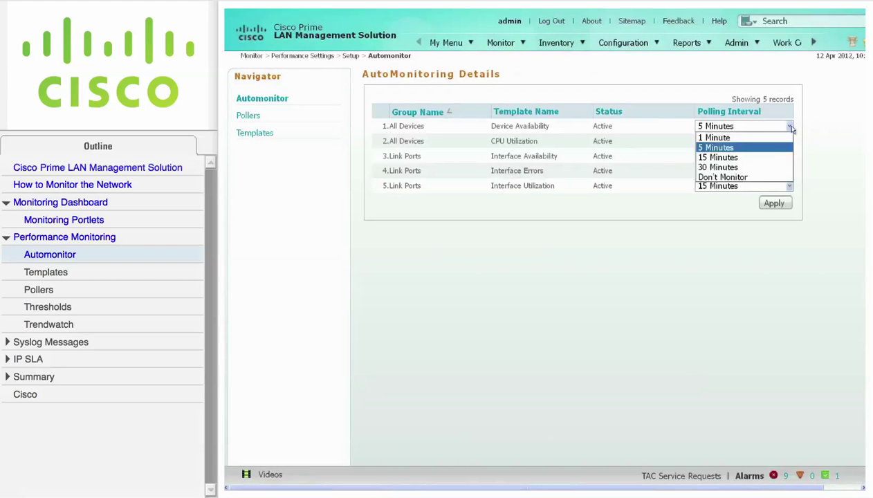
pyautogui.click(789, 127)
pyautogui.click(789, 186)
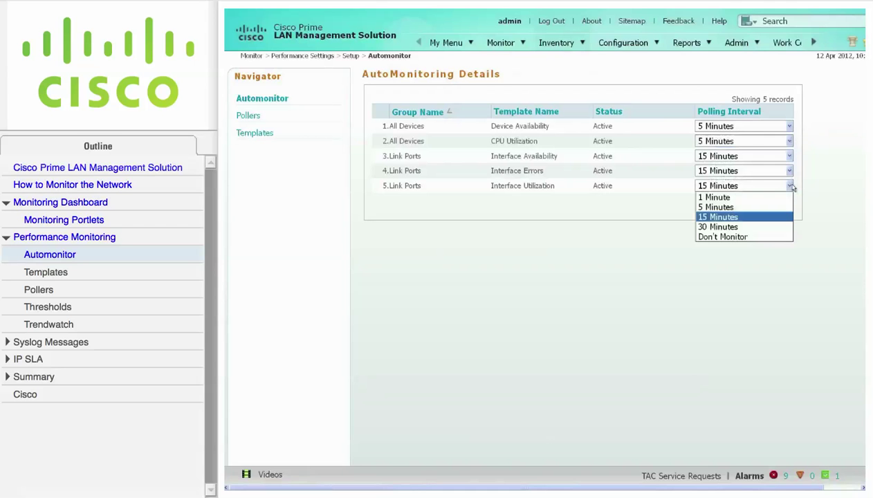
pyautogui.click(791, 186)
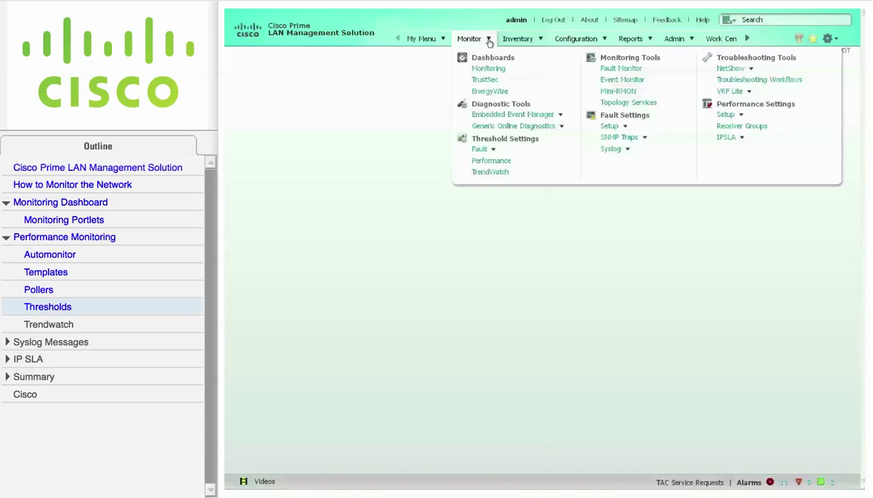
# Start a new threshold named CPUutil on the CPU Utilization template's cpmCPUTotal5minRev variable.
pyautogui.click(498, 162)
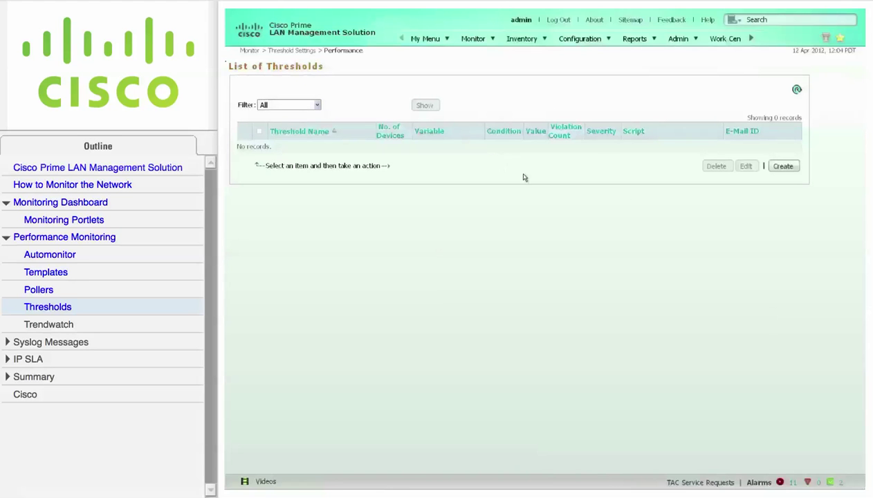
pyautogui.click(783, 167)
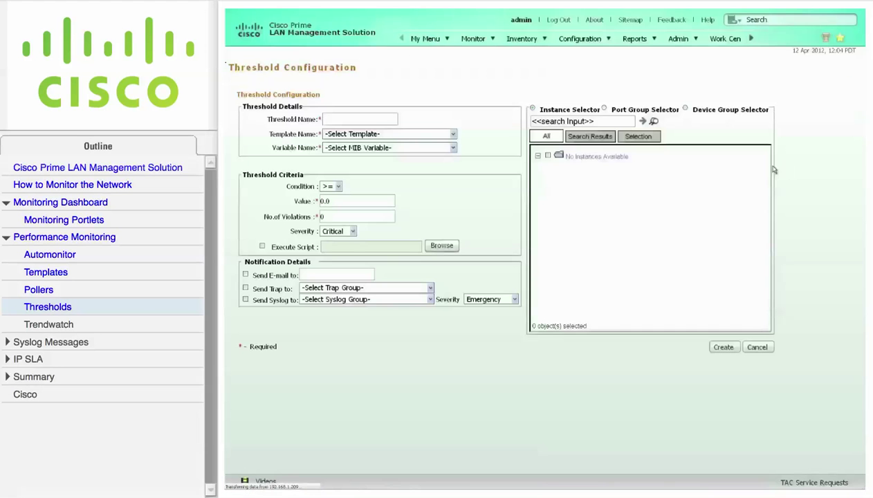
pyautogui.click(361, 119)
pyautogui.write('CP')
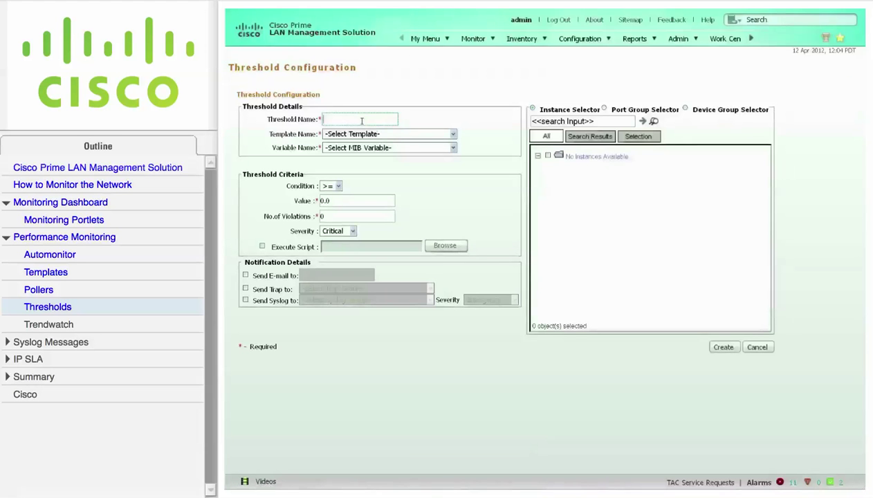
pyautogui.write('Uutil')
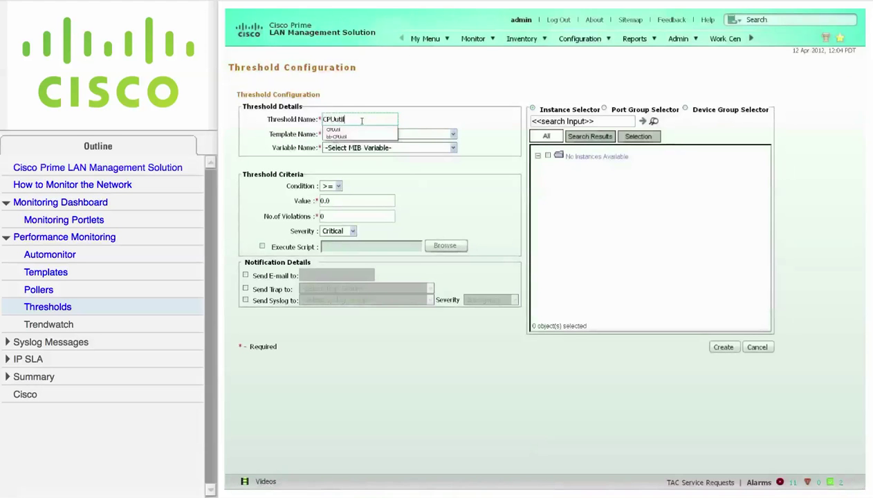
pyautogui.click(348, 130)
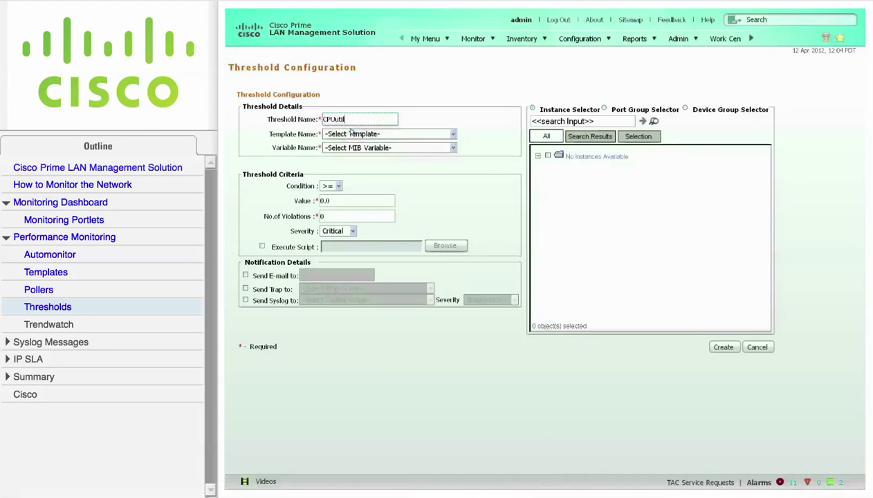
pyautogui.click(452, 136)
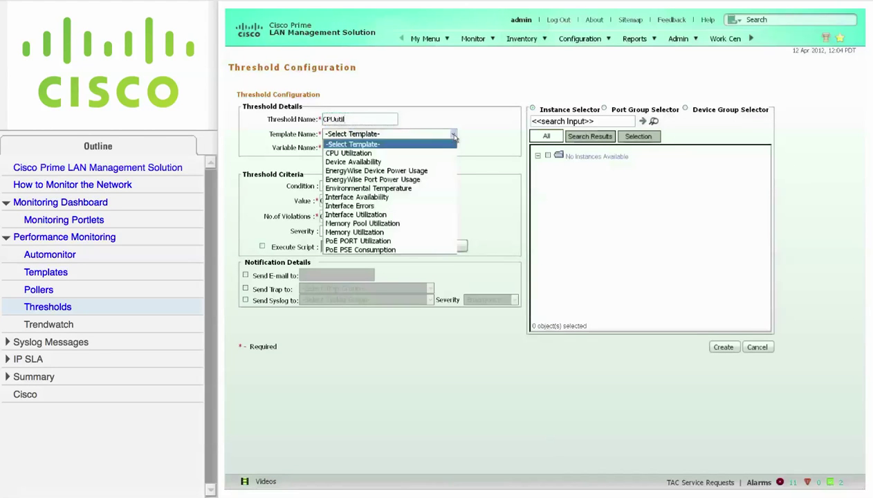
pyautogui.click(406, 154)
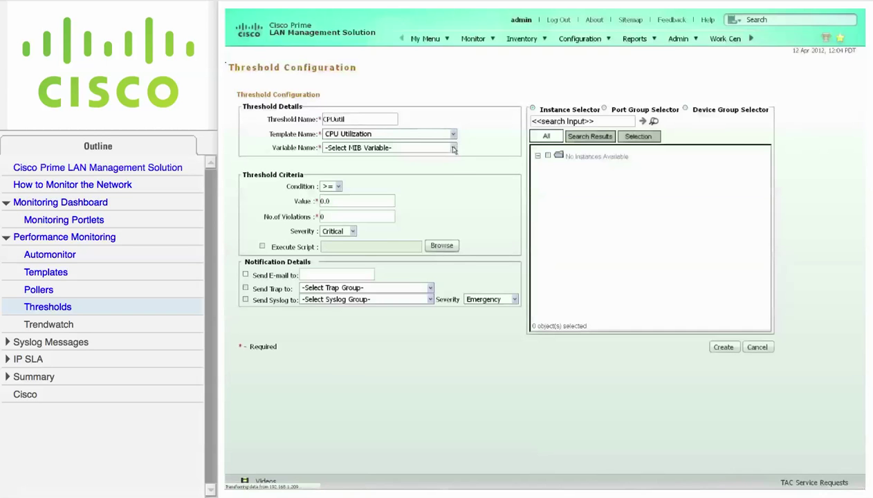
pyautogui.click(453, 148)
pyautogui.click(418, 167)
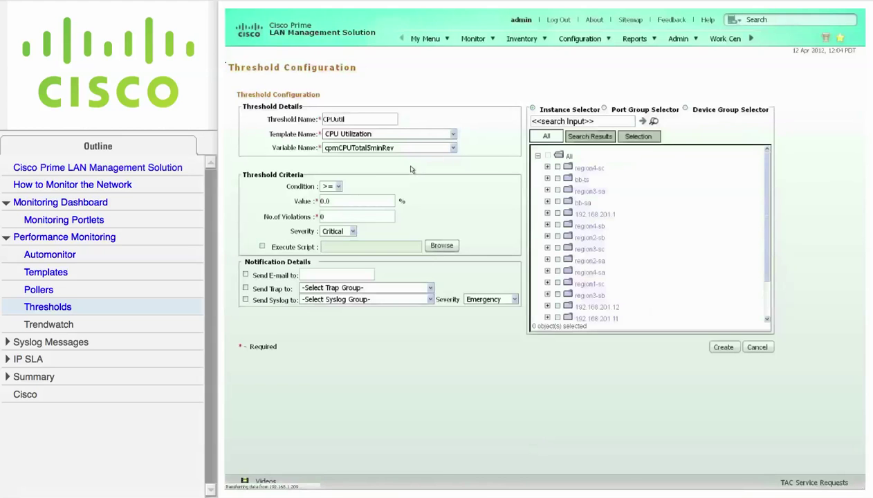
# Set it to ≥ 50% for 5 violations on region3-sa instance 1, and create it.
pyautogui.click(338, 187)
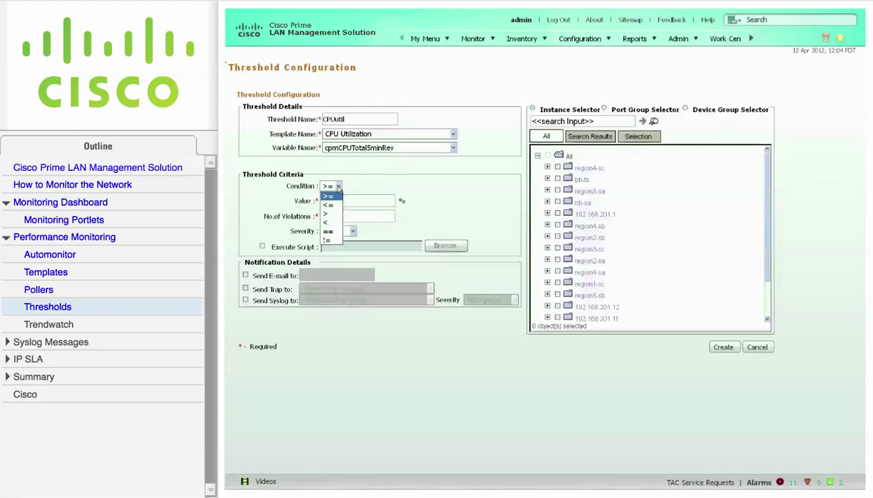
pyautogui.click(330, 197)
pyautogui.click(322, 200)
pyautogui.write('50.0')
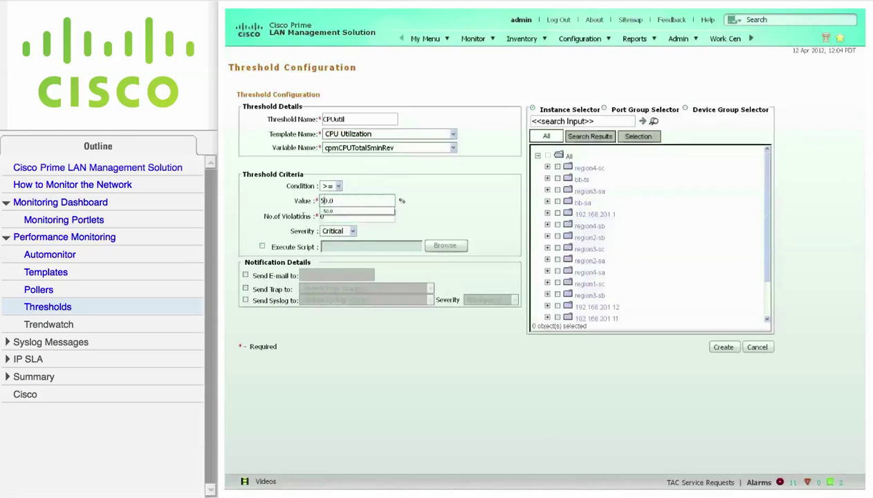
pyautogui.press('Tab')
pyautogui.write('1')
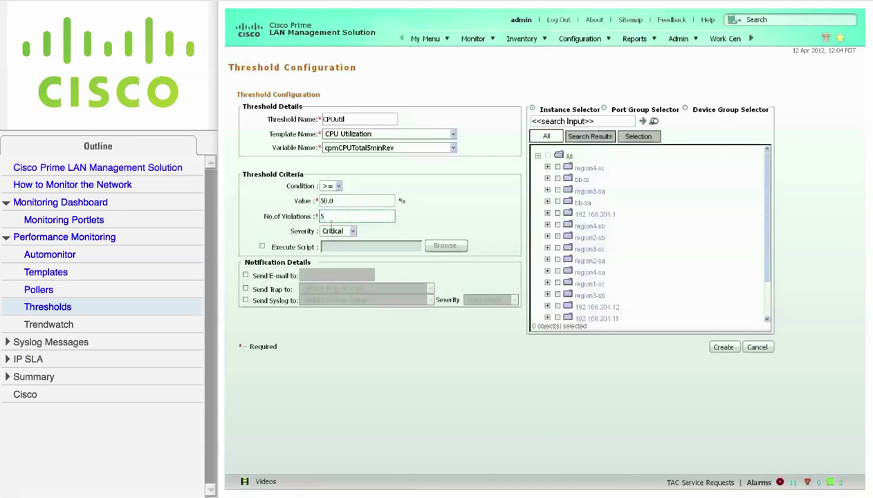
pyautogui.click(548, 191)
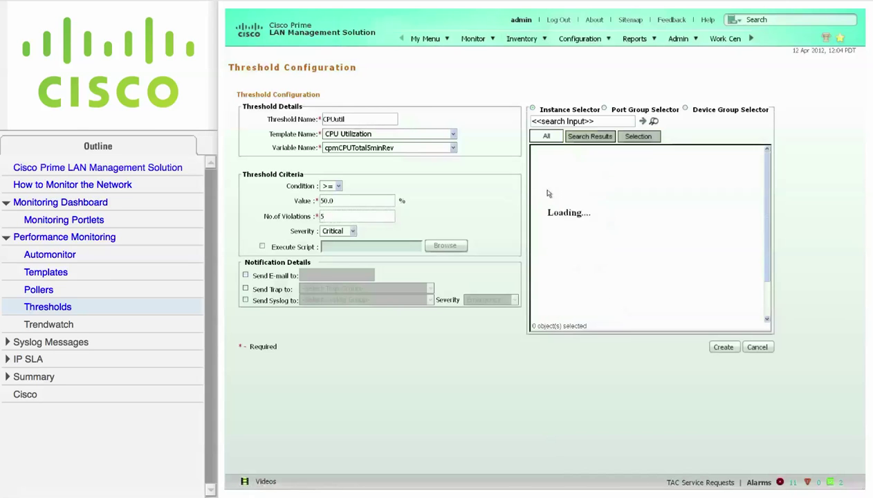
pyautogui.click(566, 202)
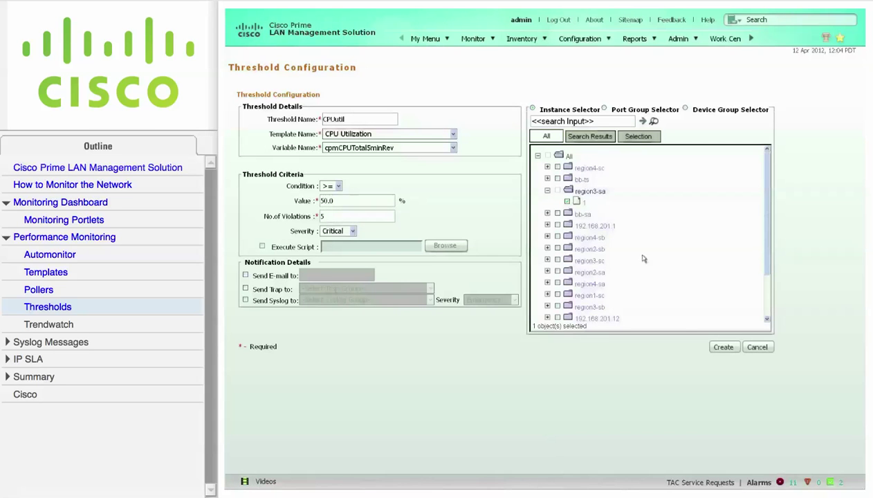
pyautogui.click(724, 347)
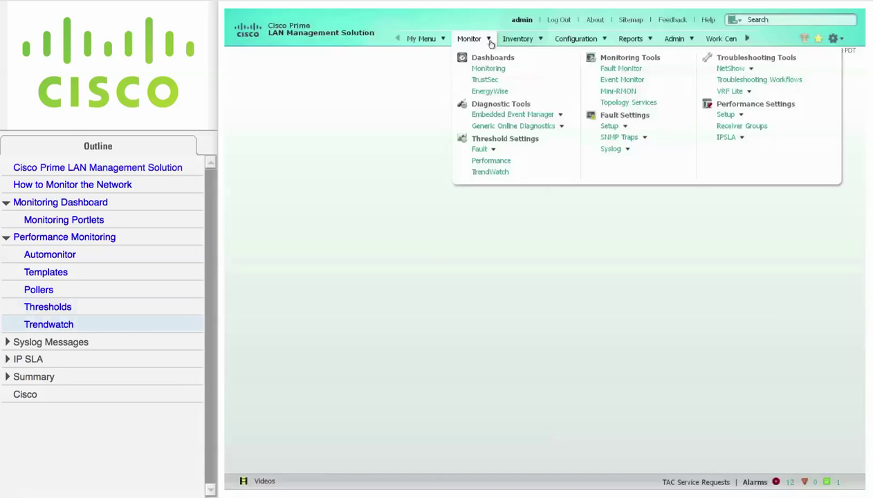
# Start a trend watch named NewTrendwatch on CPU Utilization's cpmCPUTotal5minRev variable.
pyautogui.click(503, 174)
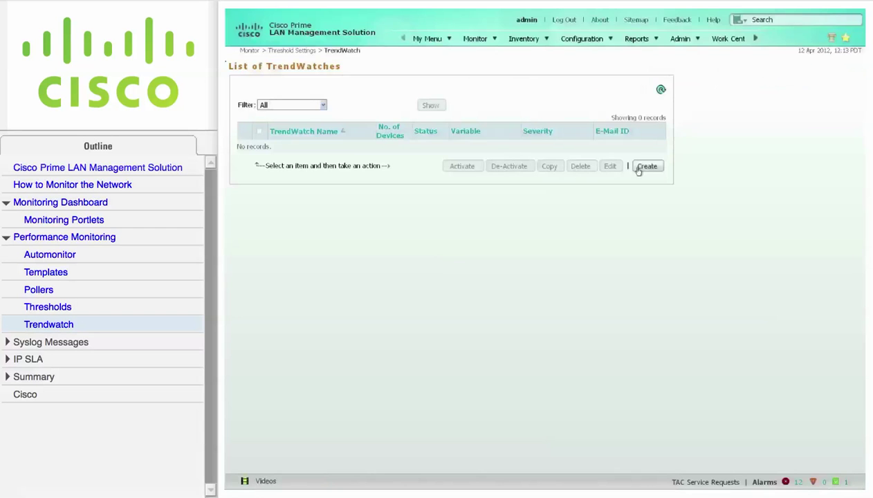
pyautogui.click(648, 167)
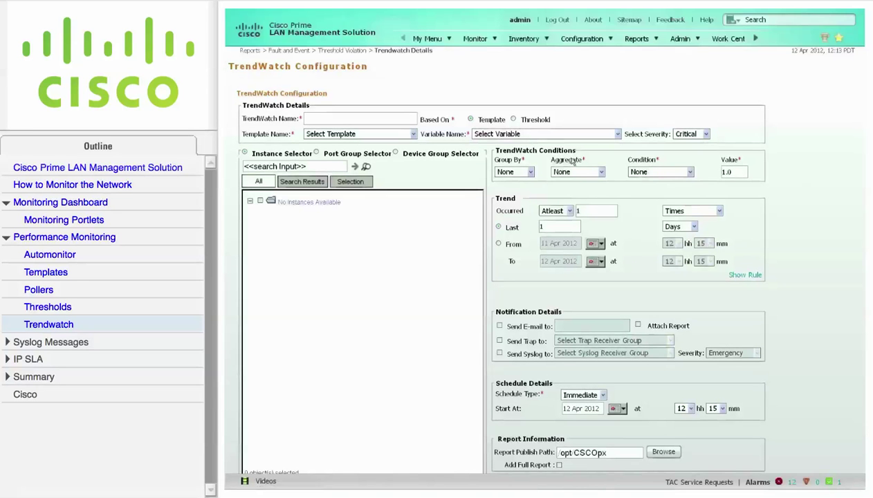
pyautogui.click(337, 119)
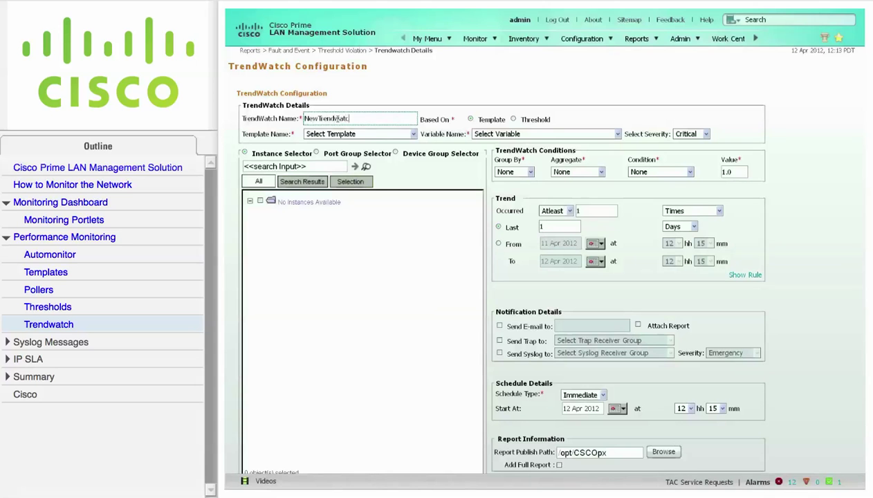
pyautogui.write('NewTrendwatch')
pyautogui.click(413, 134)
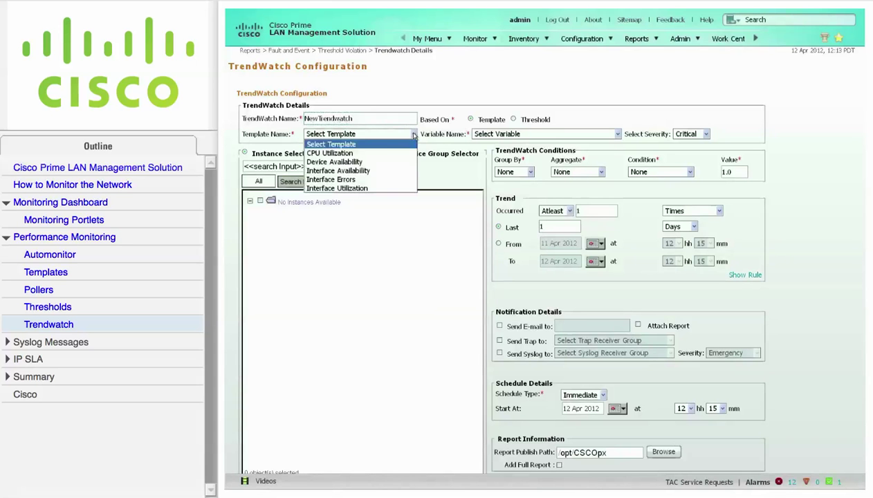
pyautogui.click(370, 153)
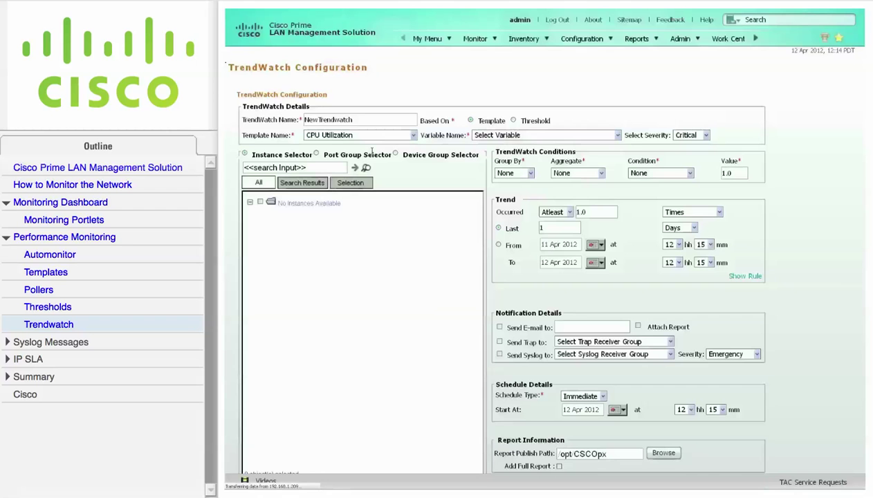
pyautogui.click(617, 134)
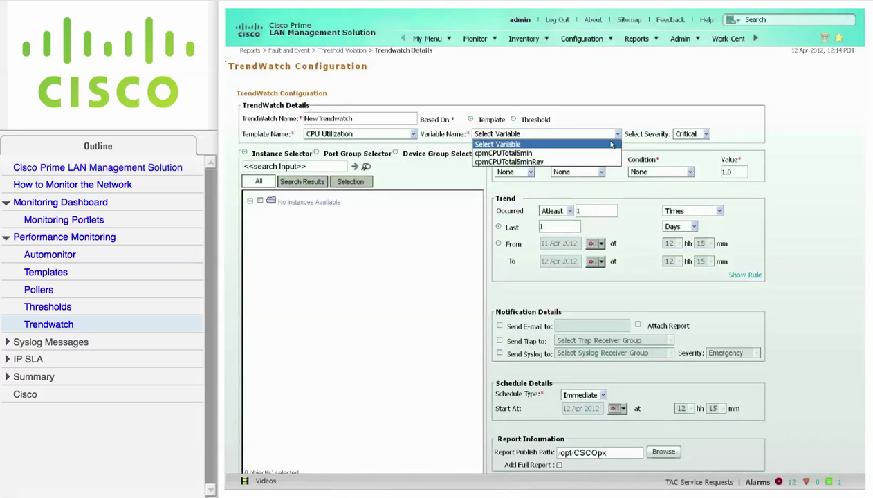
pyautogui.click(571, 161)
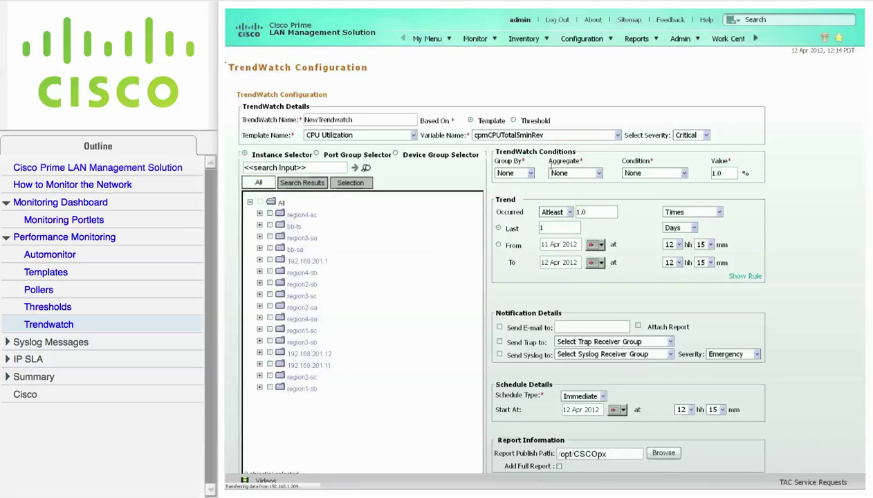
# Include region3-sa, group hourly by Average with condition ==, and create the trend watch.
pyautogui.click(269, 236)
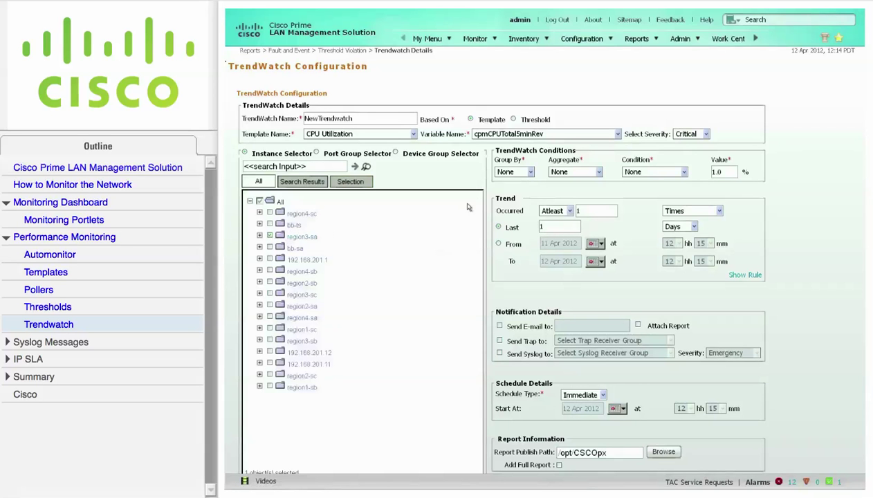
pyautogui.click(528, 172)
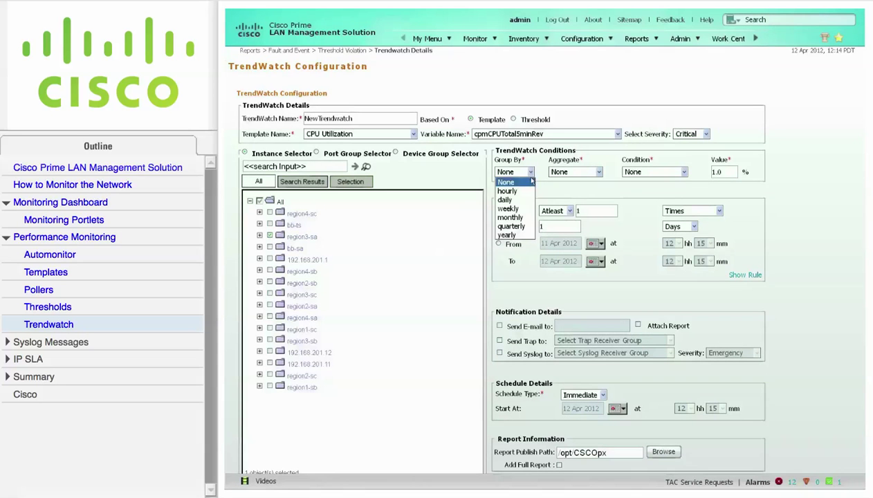
pyautogui.click(526, 190)
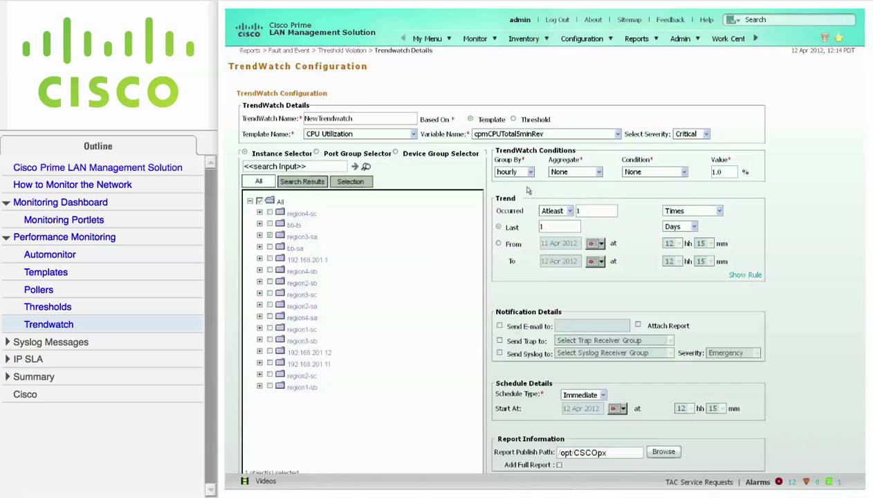
pyautogui.click(598, 173)
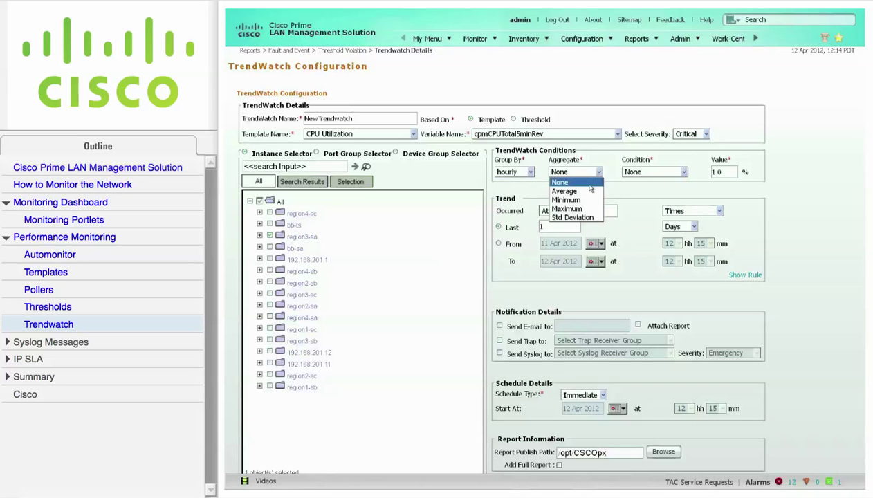
pyautogui.click(585, 190)
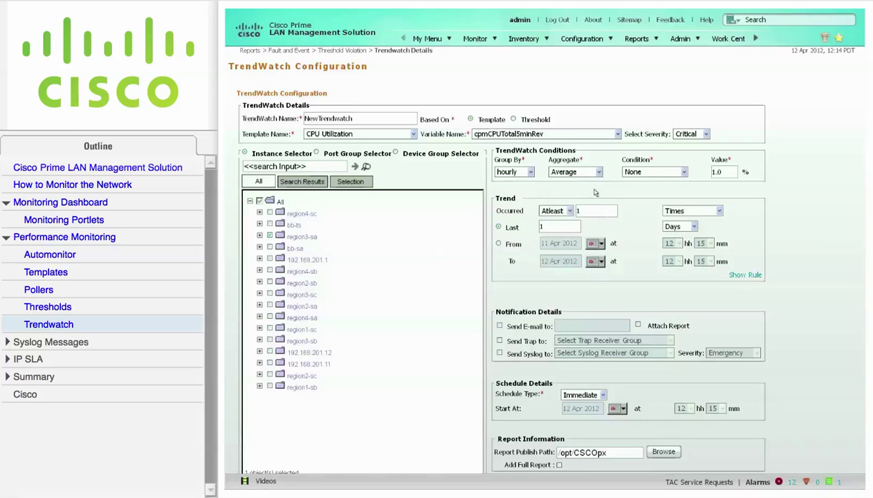
pyautogui.click(683, 173)
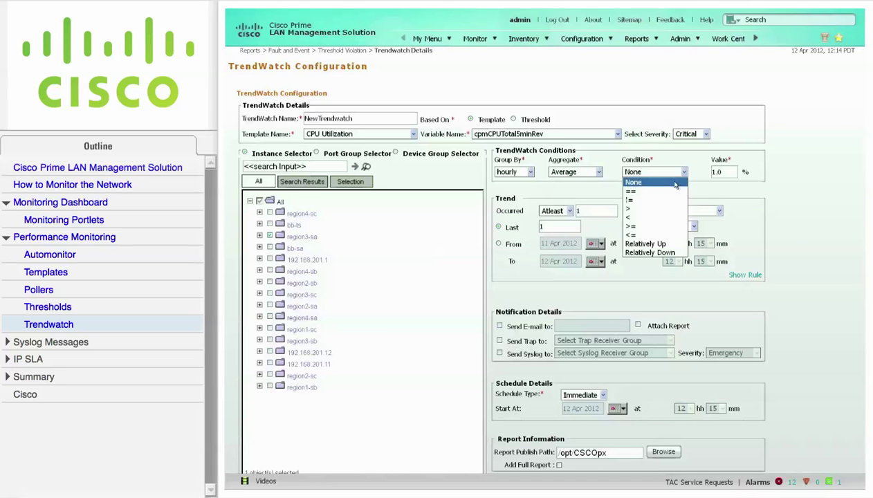
pyautogui.click(667, 192)
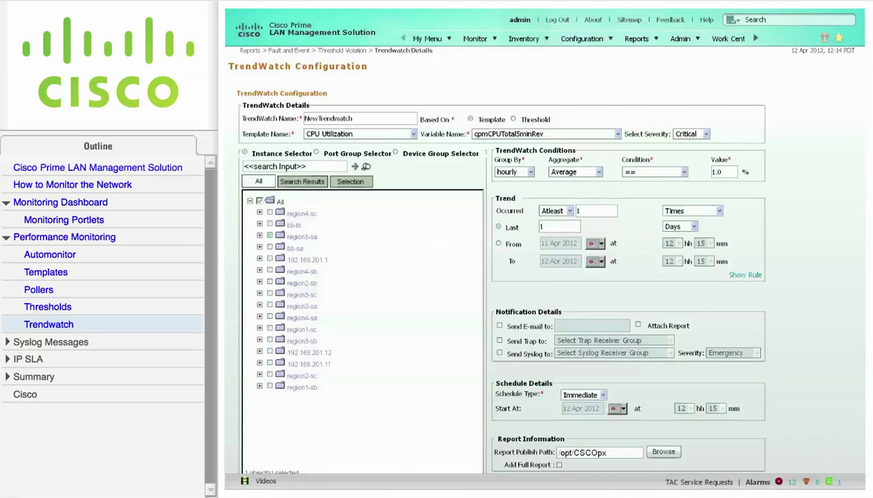
pyautogui.scroll(-2, 844, 451)
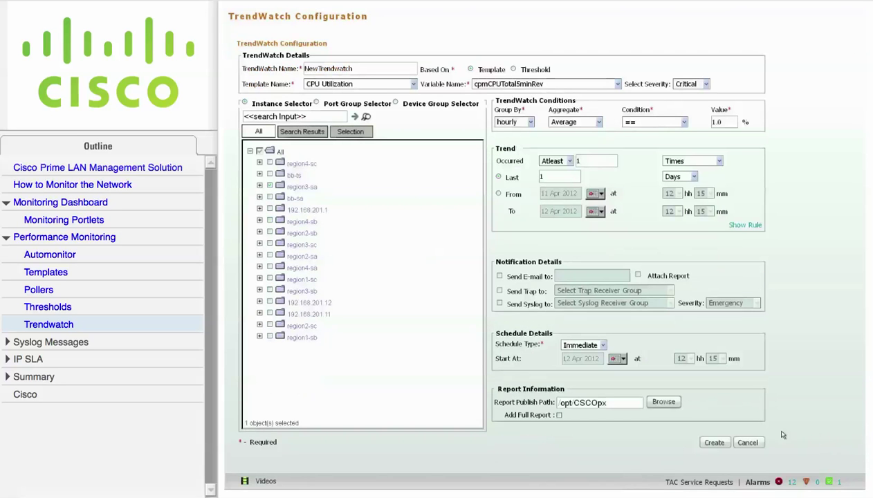
pyautogui.click(714, 444)
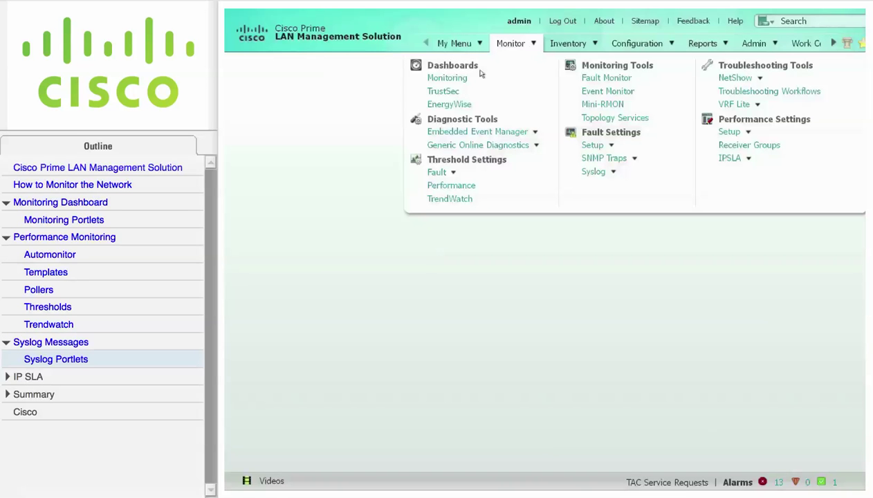
# Set the Syslog Messages portlet to severities S0–S6 showing Configuration Changes Report, and save.
pyautogui.click(457, 79)
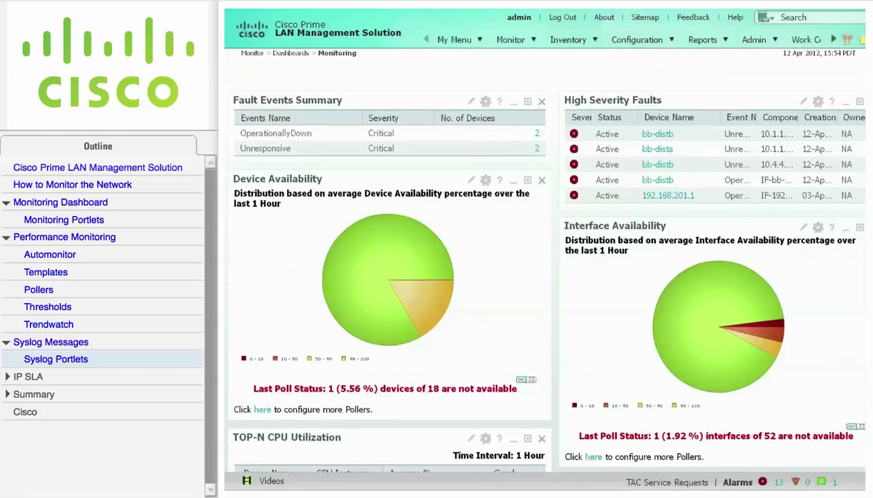
pyautogui.scroll(-10, 458, 82)
pyautogui.scroll(-3, 539, 236)
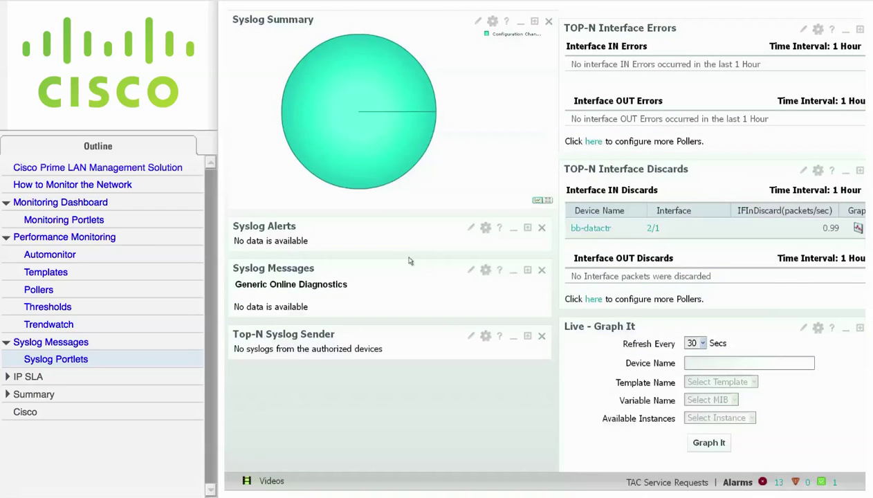
pyautogui.click(487, 271)
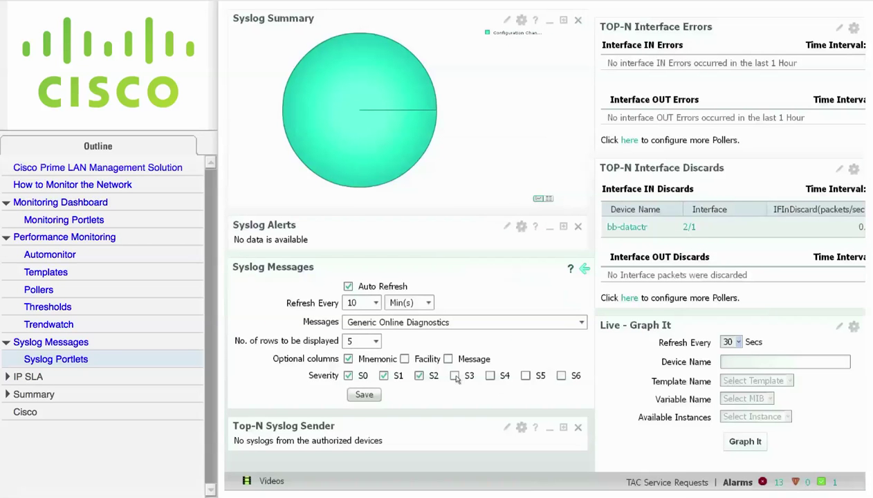
pyautogui.click(456, 377)
pyautogui.click(490, 376)
pyautogui.click(525, 377)
pyautogui.click(562, 376)
pyautogui.click(582, 324)
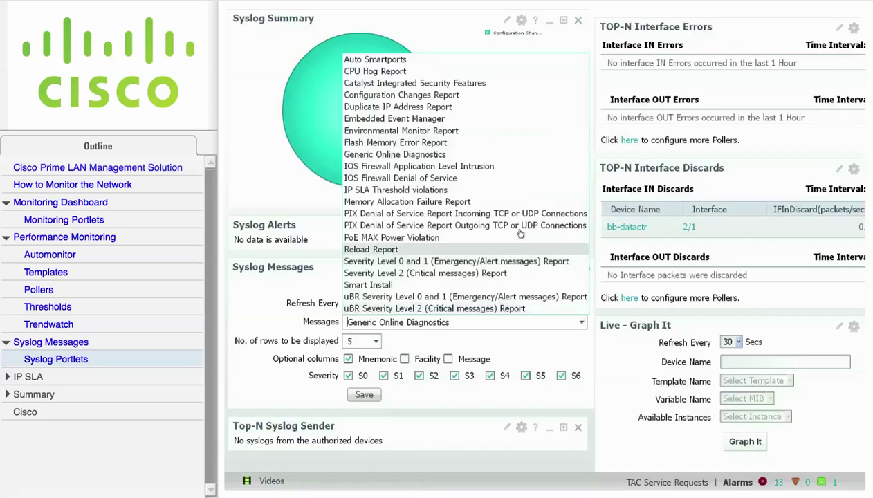
pyautogui.click(439, 93)
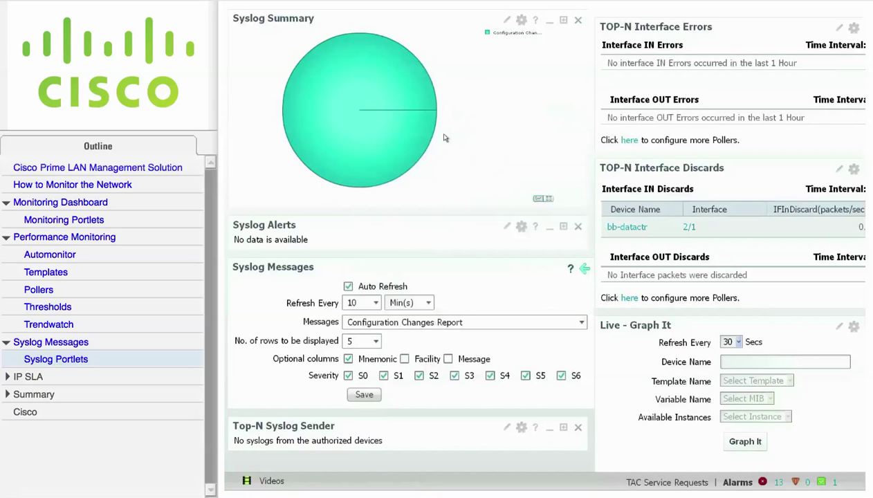
pyautogui.click(364, 395)
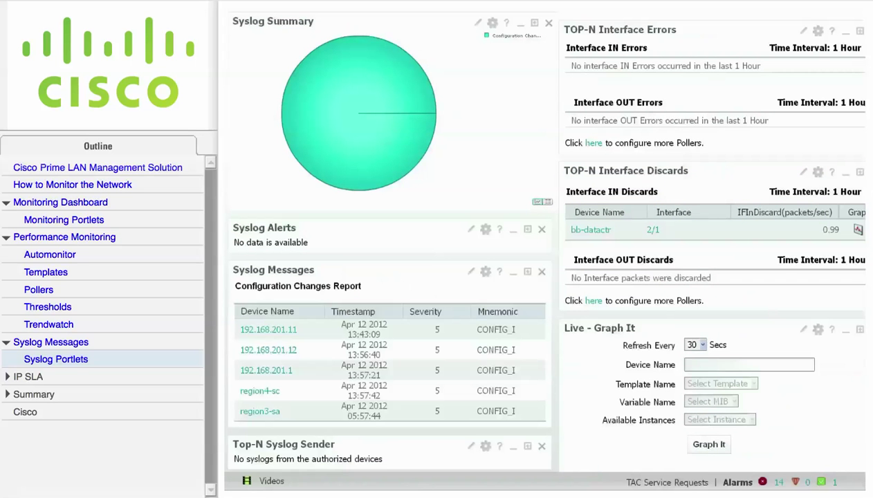
# Add S3, S4 and S5 to Top-N Syslog Sender severities, then view 192.168.201.1's severity-4 messages.
pyautogui.scroll(-2, 612, 400)
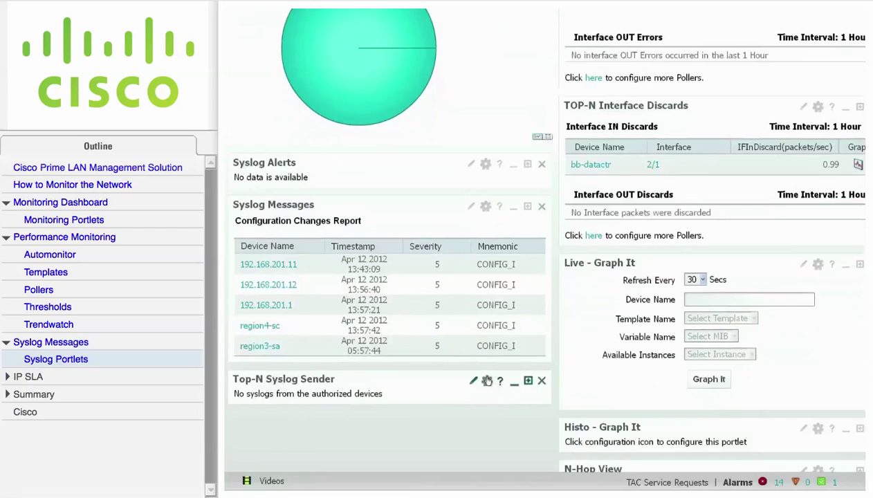
pyautogui.click(485, 380)
pyautogui.click(454, 314)
pyautogui.click(490, 314)
pyautogui.click(526, 314)
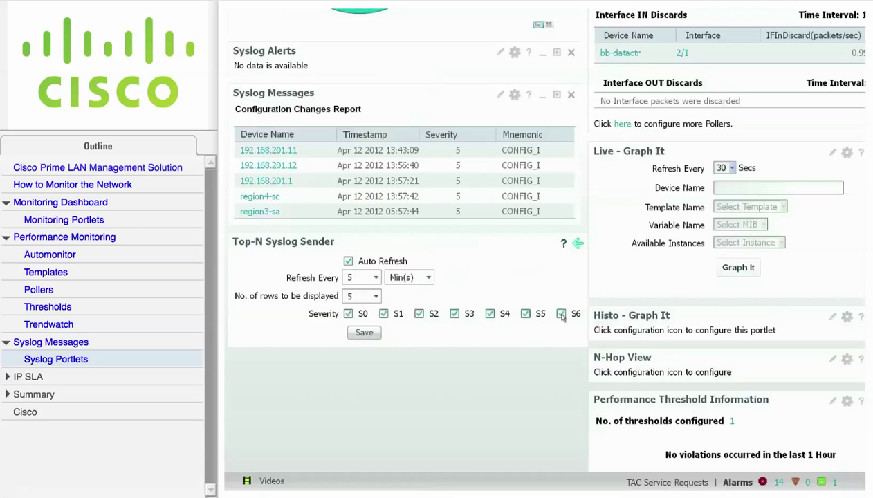
pyautogui.click(367, 334)
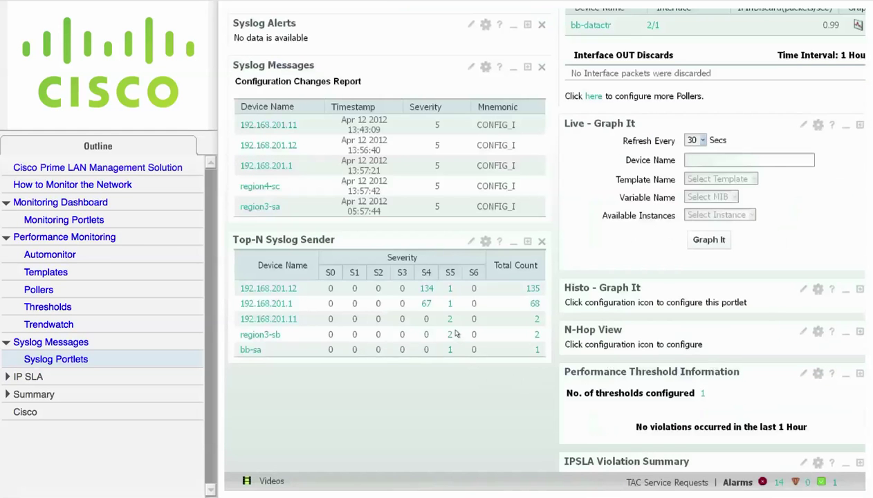
pyautogui.click(426, 305)
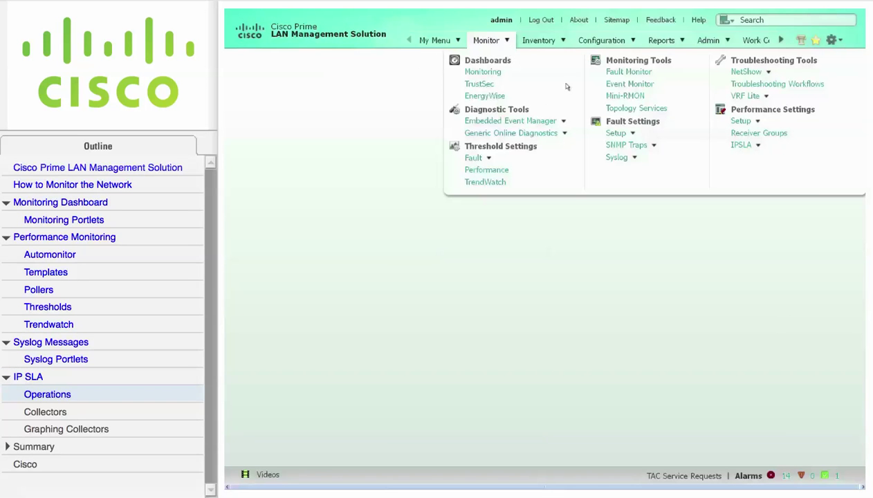
# View the DefaultTelnet operation's details from the IP SLA operations list, then close them.
pyautogui.moveTo(759, 149)
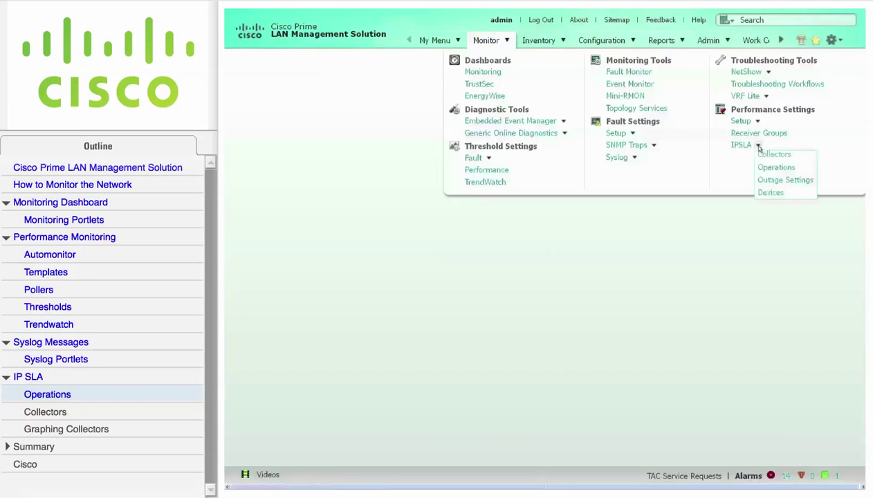
pyautogui.click(771, 168)
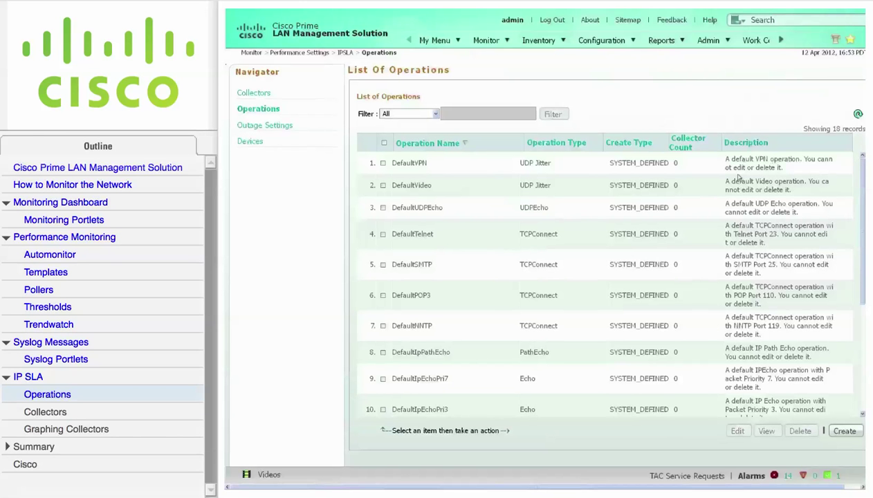
pyautogui.click(382, 233)
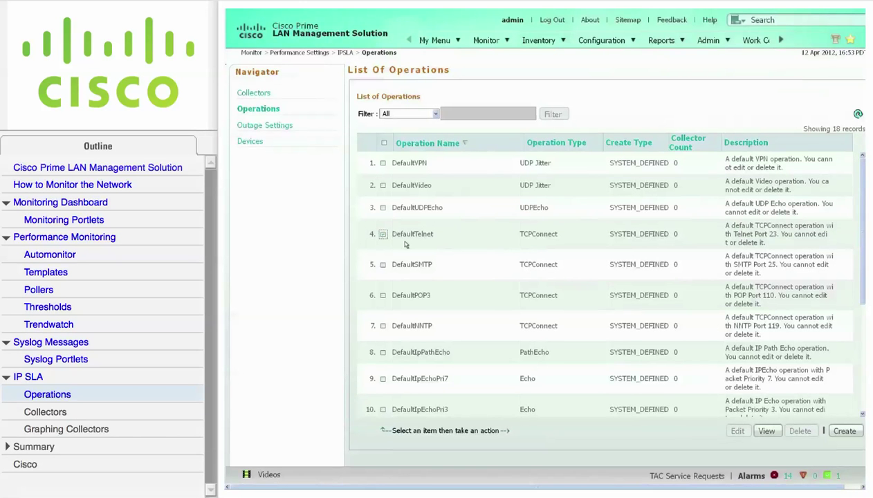
pyautogui.click(766, 431)
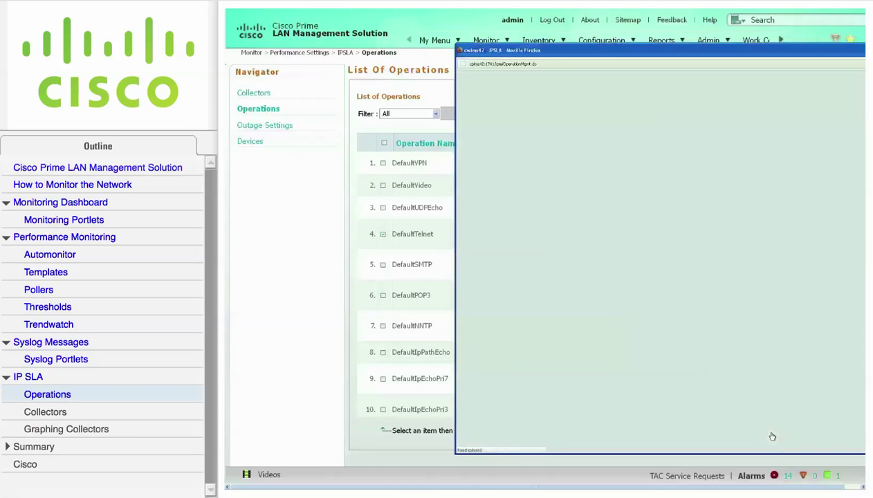
pyautogui.click(830, 337)
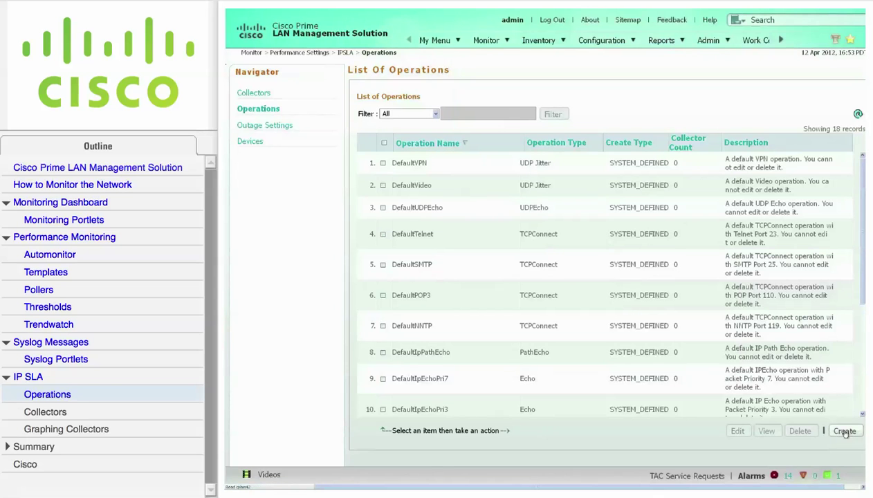
# Define Echo operation My5minEcho, described 'Ping every 5 minutes', with a 600-second sample interval.
pyautogui.click(844, 431)
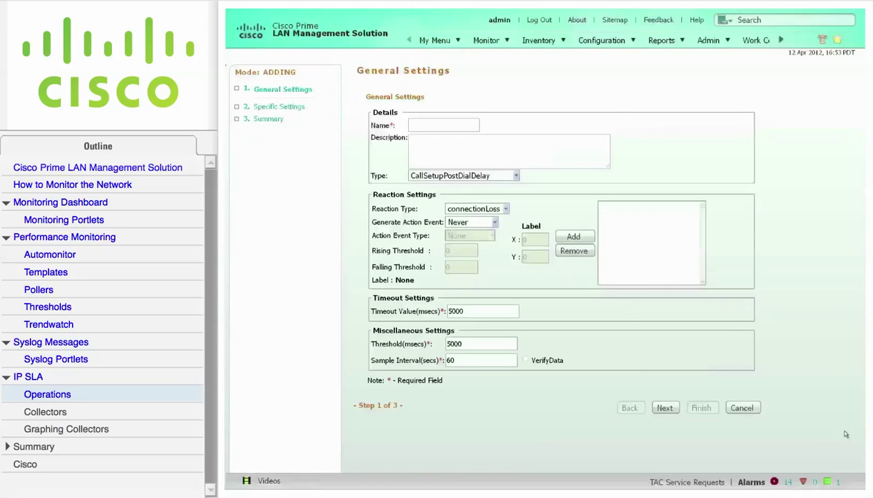
pyautogui.click(418, 125)
pyautogui.write('My5minEcho')
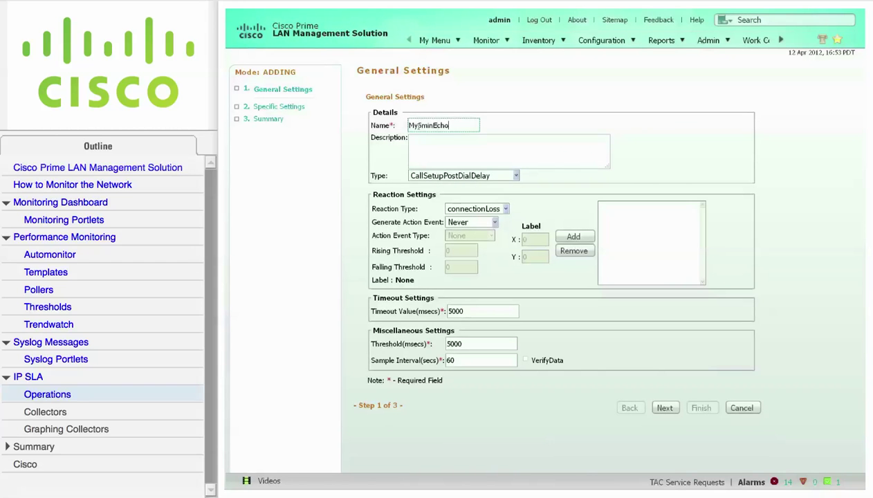
pyautogui.click(421, 142)
pyautogui.write('Ping every 5 minutes')
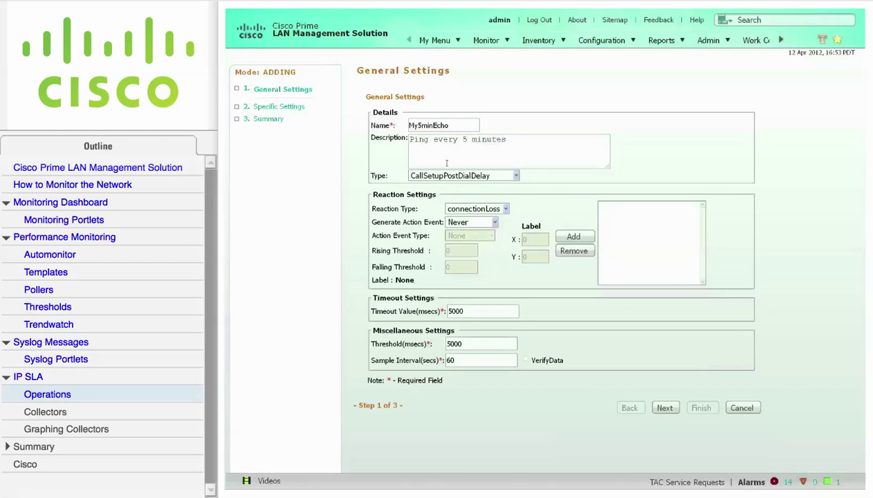
pyautogui.click(516, 177)
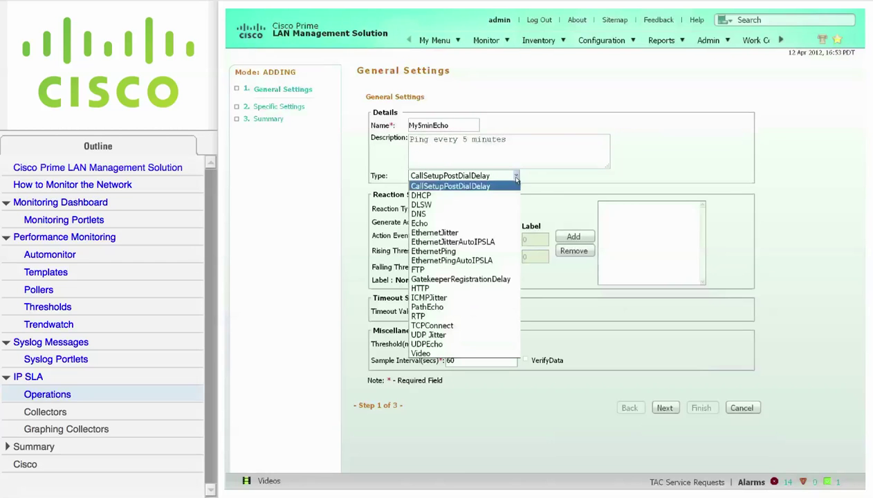
pyautogui.click(468, 224)
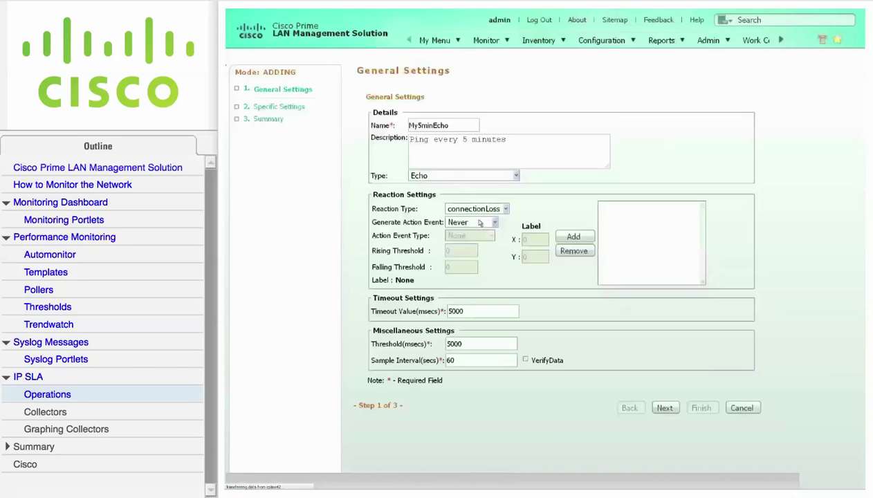
pyautogui.click(496, 222)
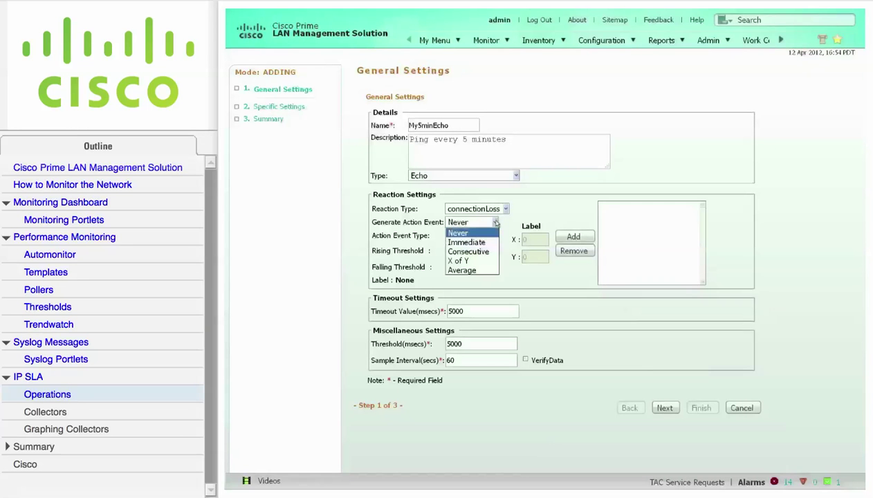
pyautogui.click(495, 222)
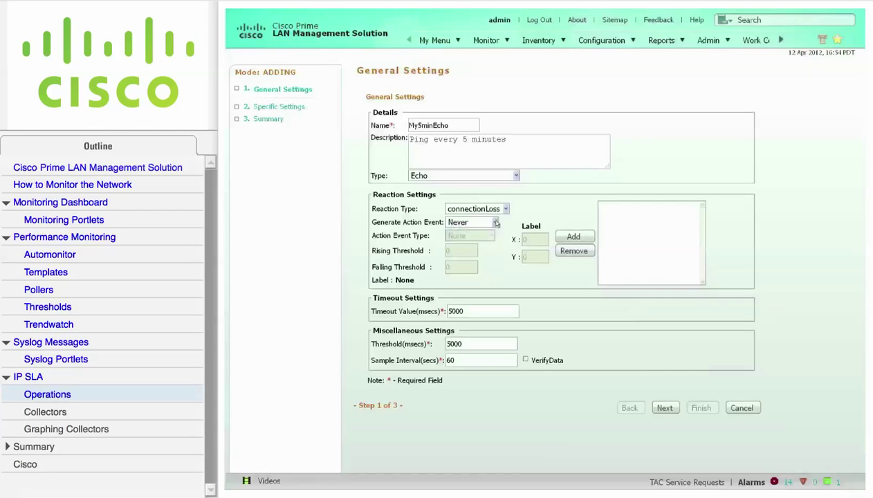
pyautogui.click(462, 360)
pyautogui.write('0')
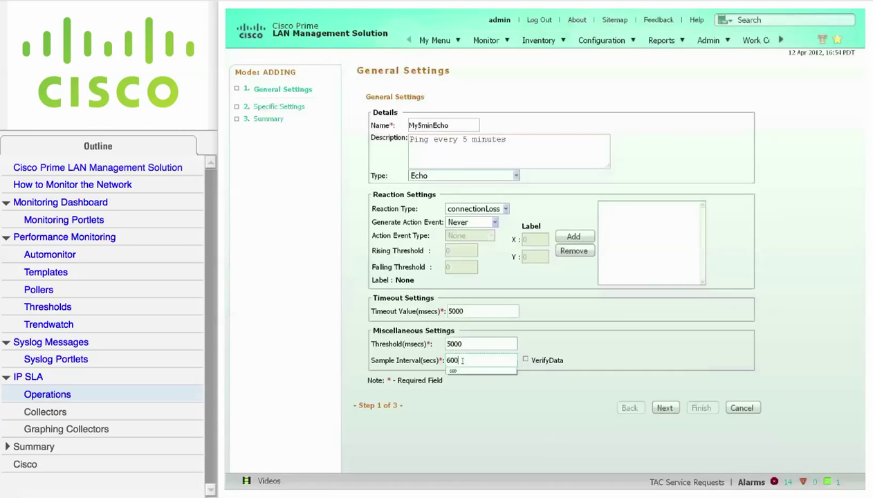
pyautogui.click(453, 370)
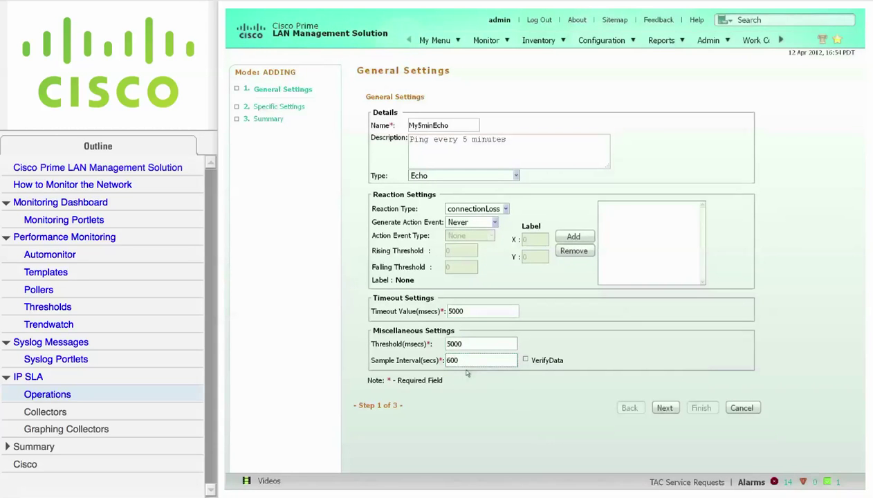
# Keep IP Precedence as the QoS type and finish creating the operation.
pyautogui.click(664, 408)
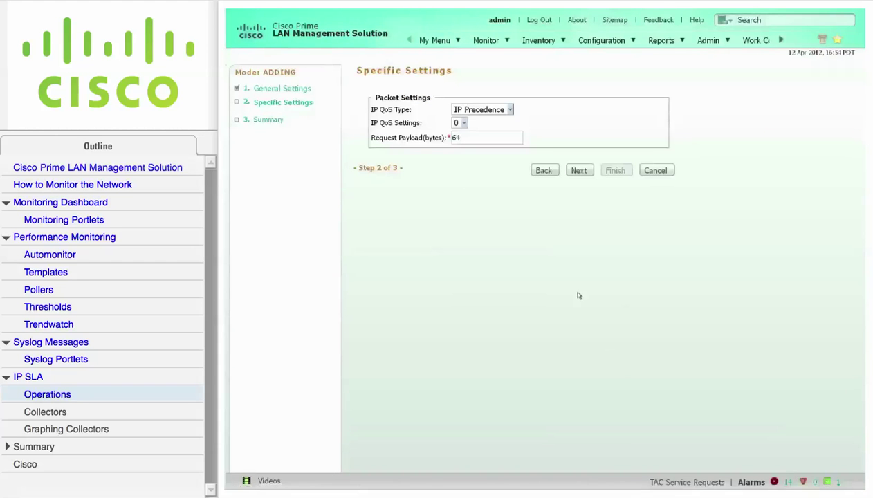
pyautogui.click(511, 111)
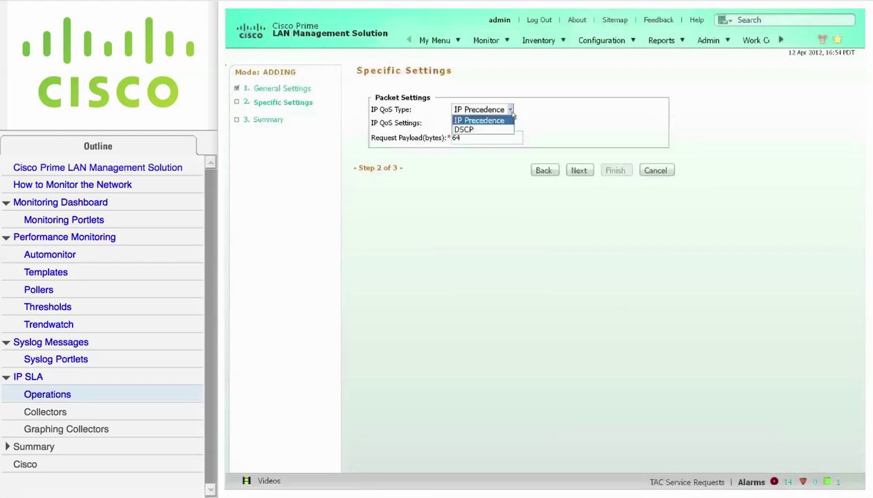
pyautogui.click(510, 119)
pyautogui.click(579, 171)
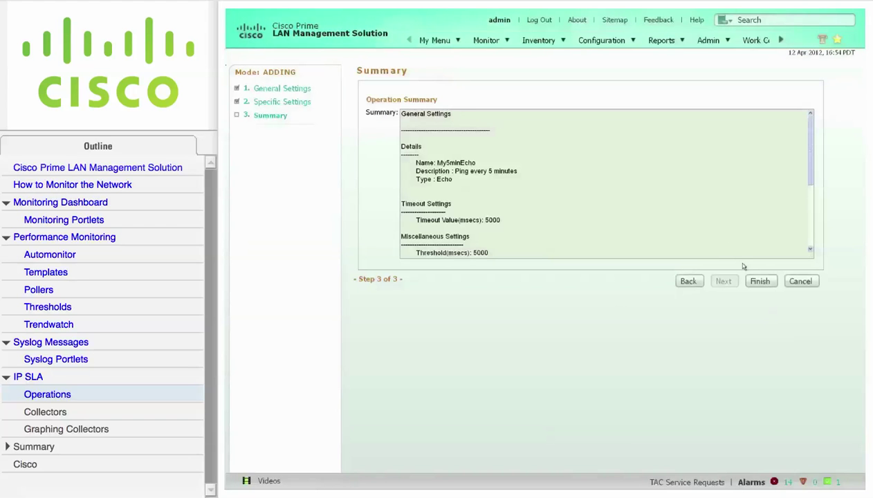
pyautogui.click(760, 282)
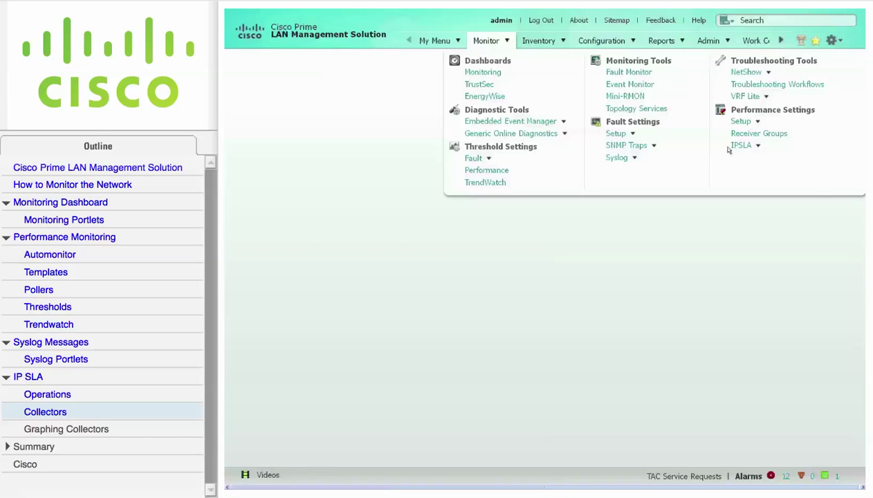
# Go to the IP SLA Collectors page and start a new collector.
pyautogui.click(758, 146)
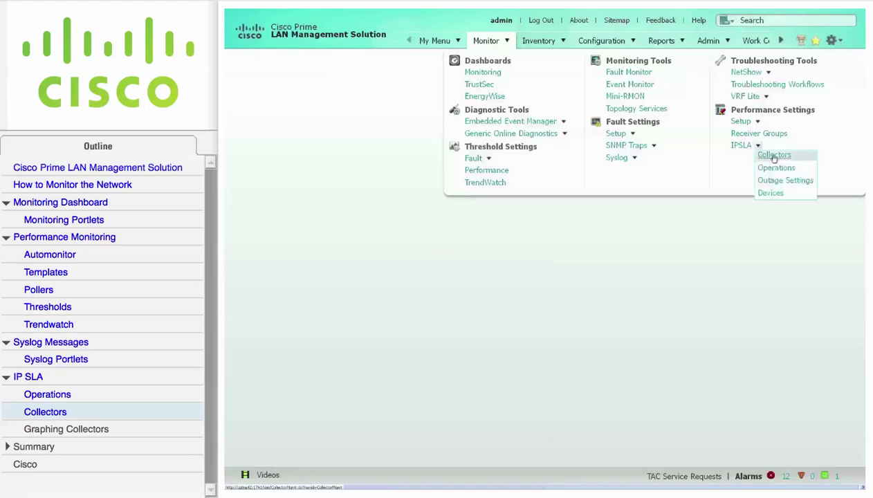
pyautogui.click(776, 158)
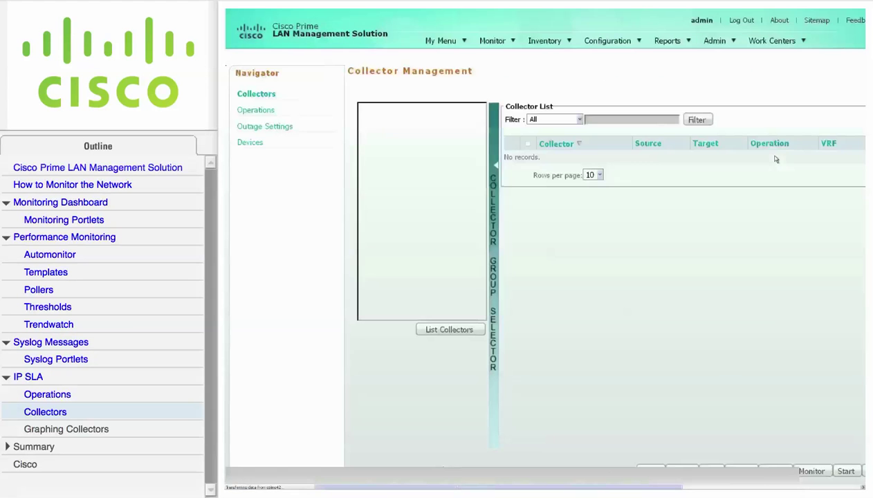
pyautogui.scroll(-2, 849, 310)
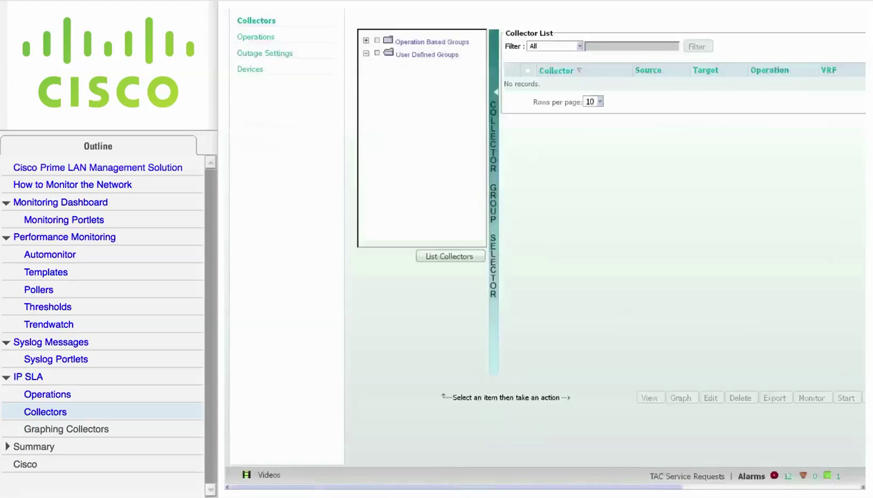
pyautogui.click(833, 487)
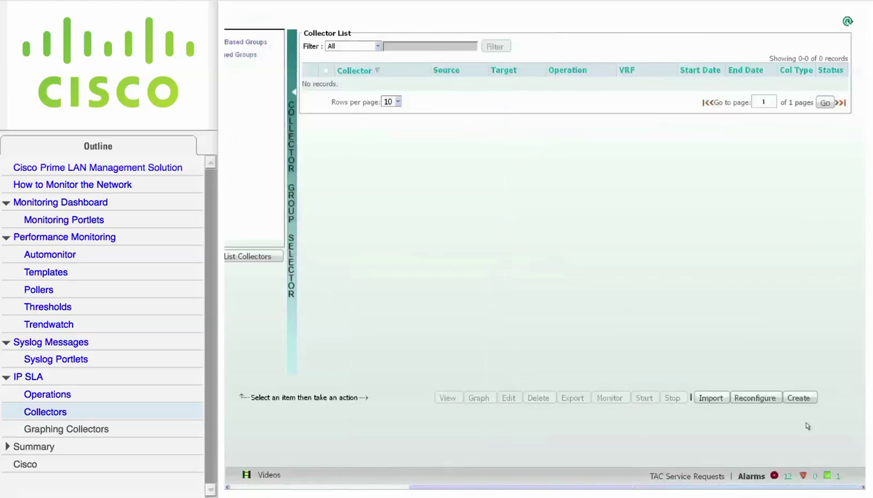
pyautogui.click(798, 398)
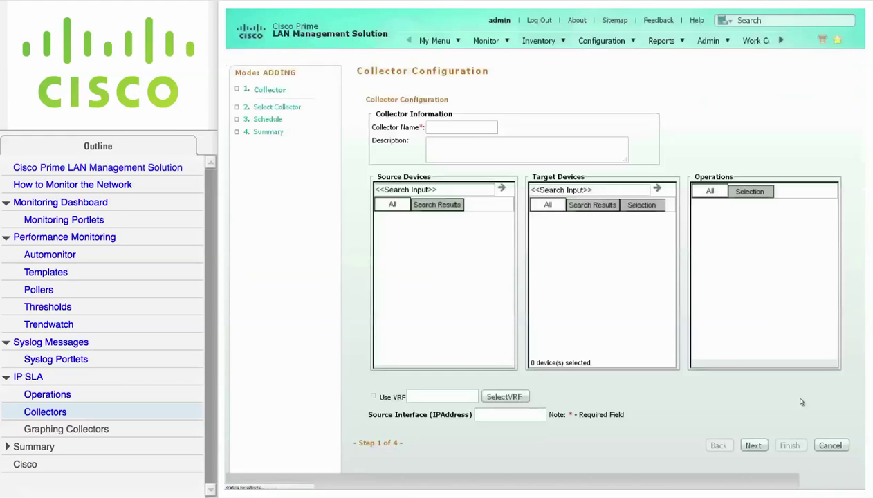
# Name the collector PingAllRegions with description 'Ping all 4 regions'.
pyautogui.click(446, 127)
pyautogui.write('P')
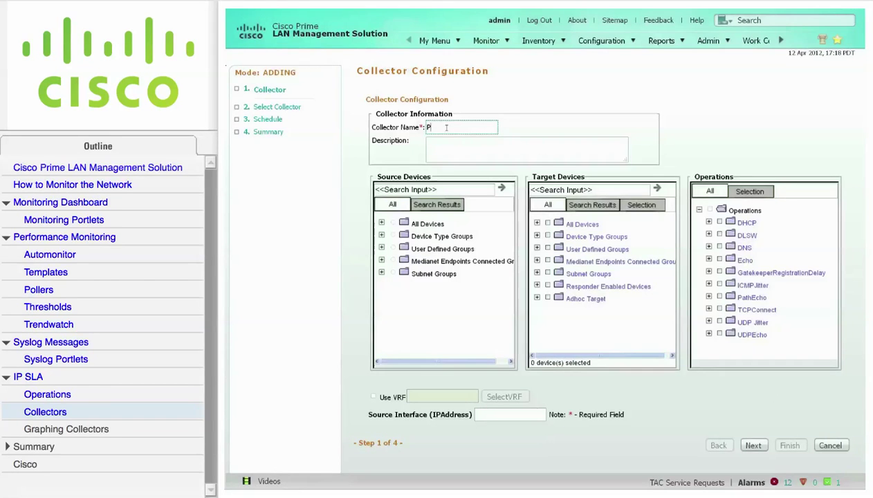
pyautogui.write('ingAllRegions')
pyautogui.click(441, 146)
pyautogui.write('Ping all 4 regions')
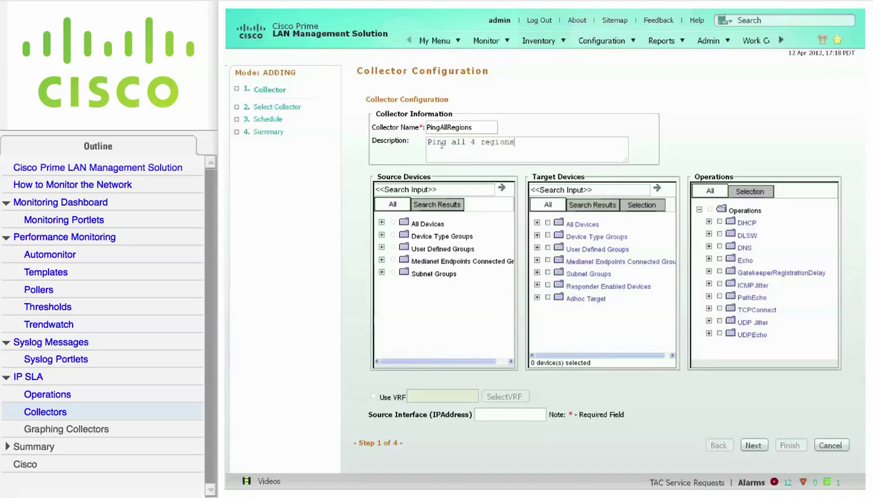
# Use source 192.168.201.11, targets region1–4-sa and operation DefaultIpEcho, then continue.
pyautogui.click(381, 224)
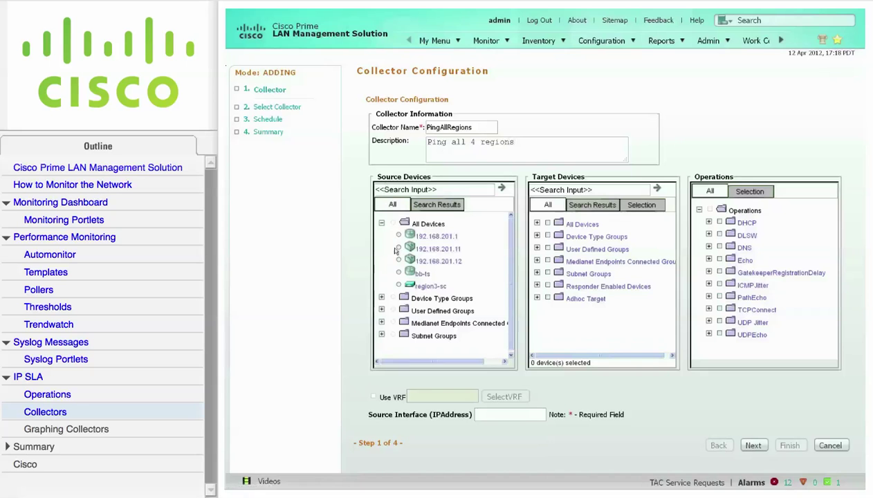
pyautogui.click(399, 249)
pyautogui.click(538, 223)
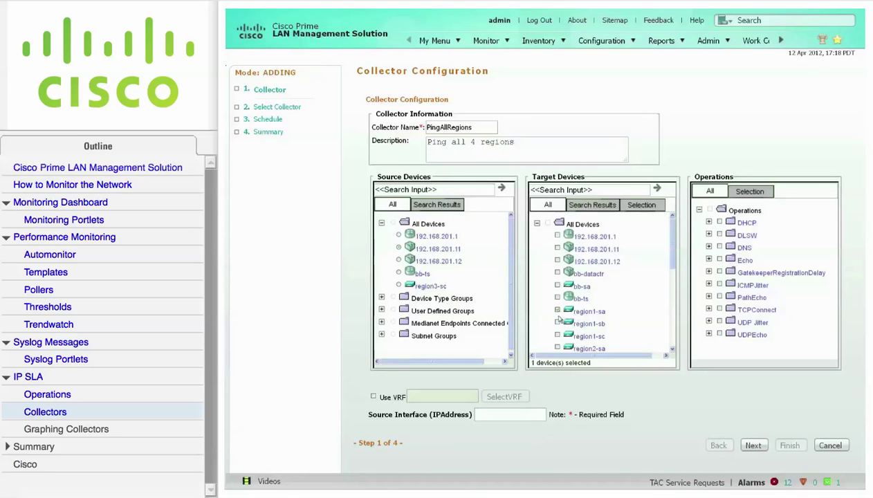
pyautogui.click(558, 347)
pyautogui.scroll(-4, 672, 343)
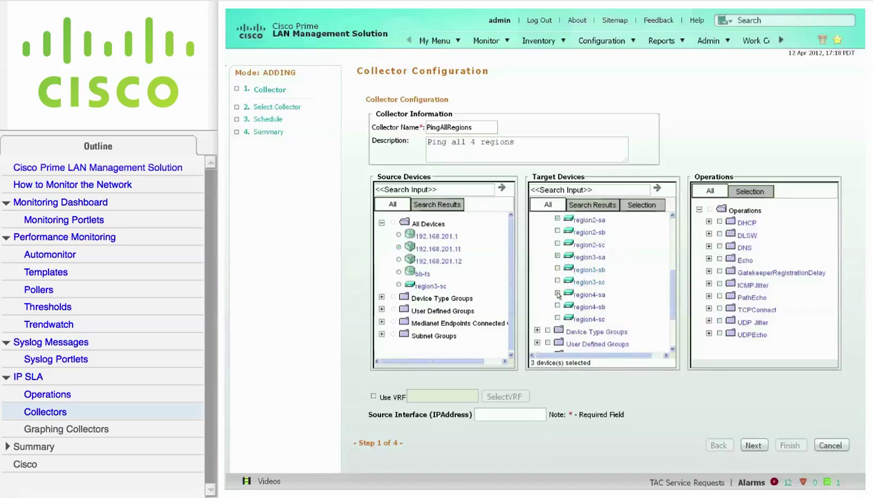
pyautogui.click(708, 260)
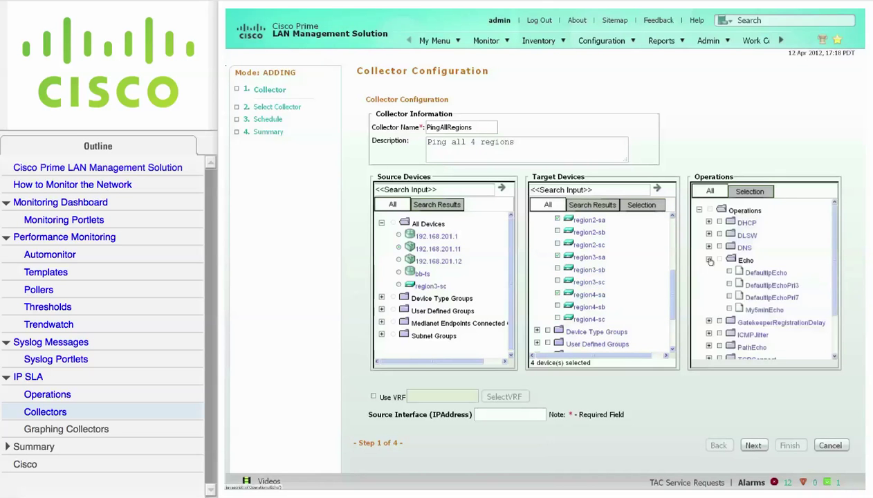
pyautogui.click(729, 272)
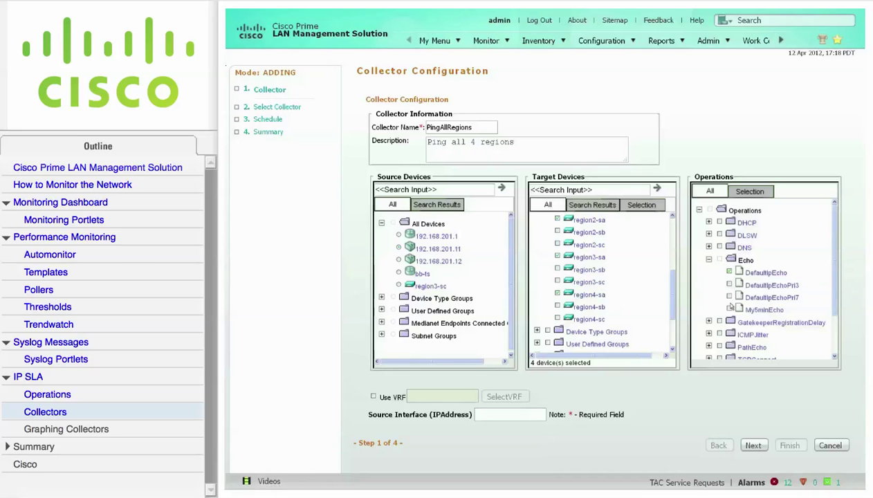
pyautogui.click(754, 446)
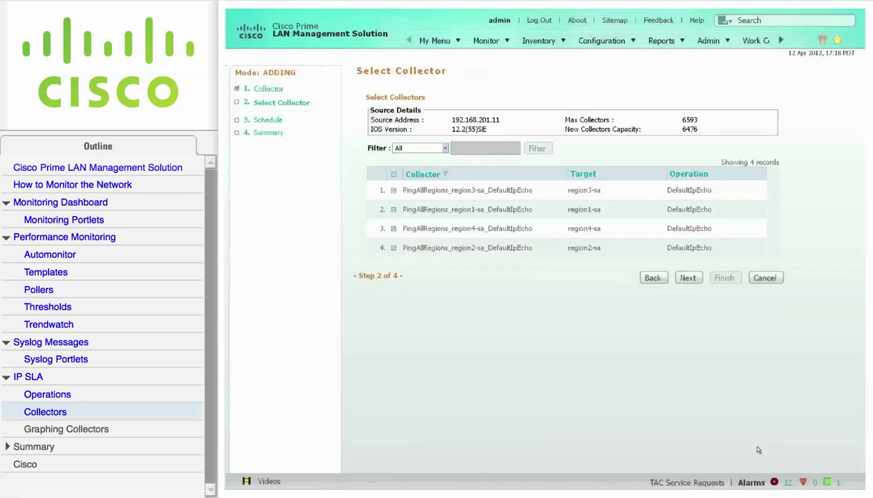
# Change the collectors' polling interval from 60 to 1 minute and finish the wizard.
pyautogui.click(688, 278)
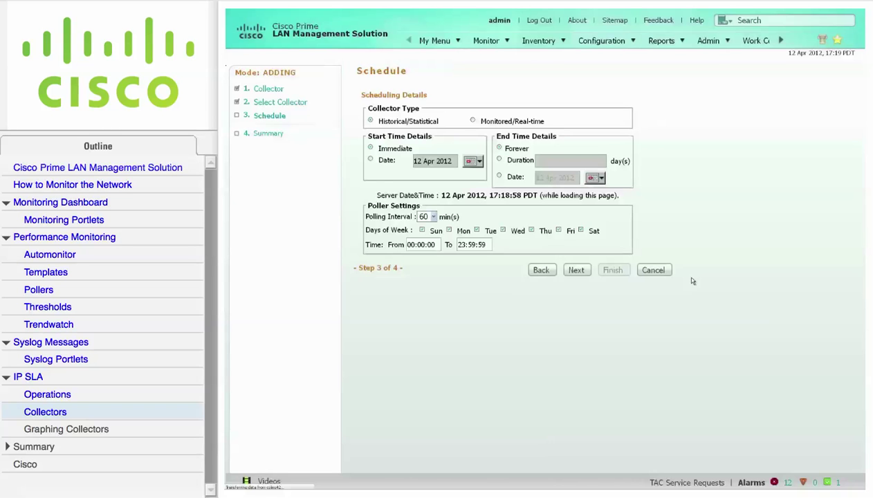
pyautogui.click(430, 217)
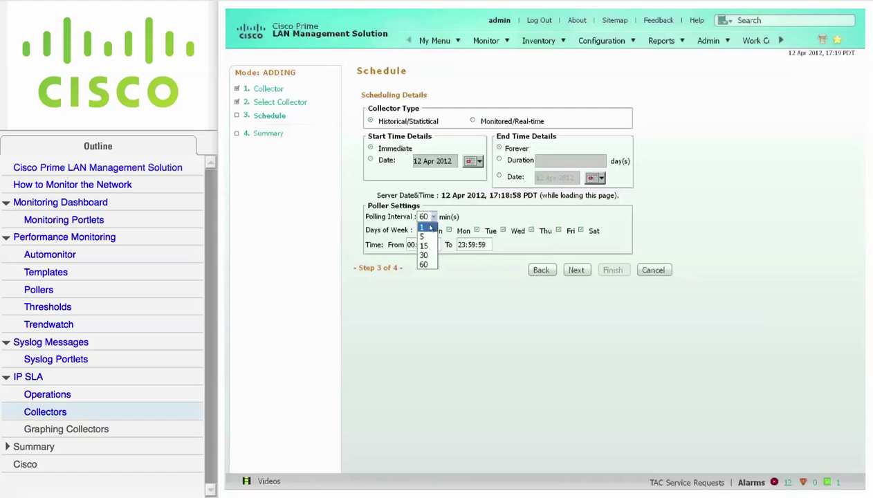
pyautogui.click(430, 227)
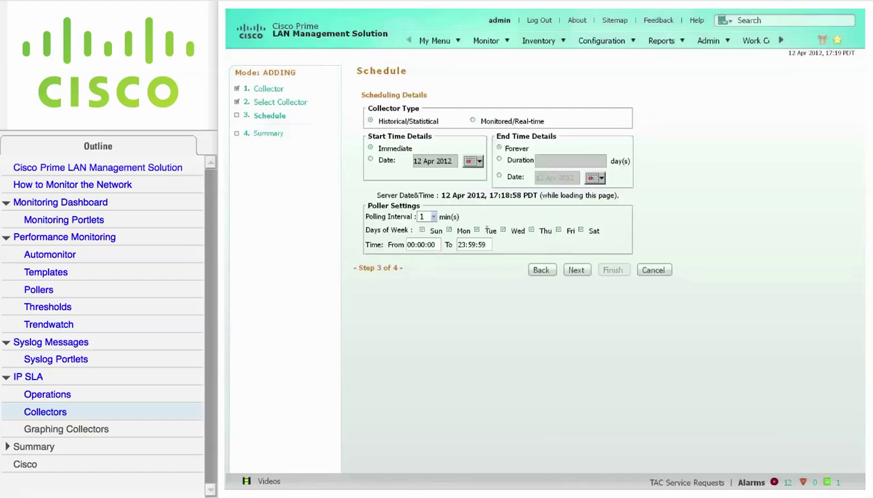
pyautogui.click(576, 270)
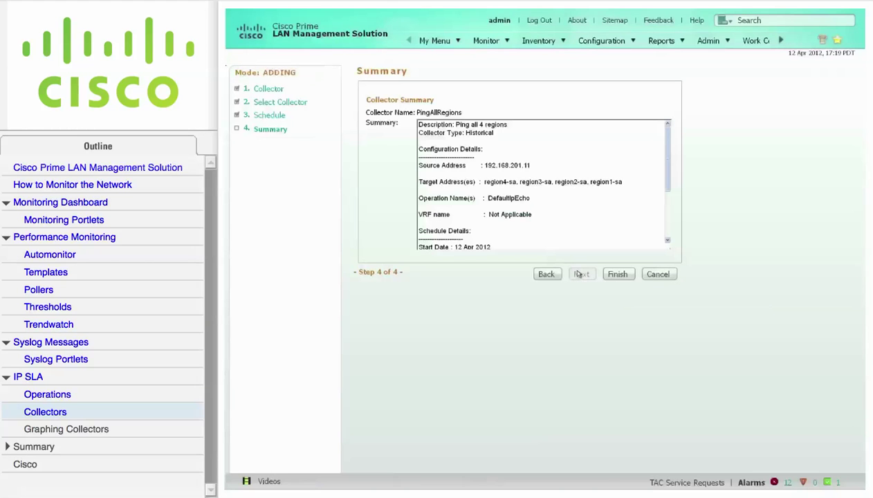
pyautogui.click(619, 274)
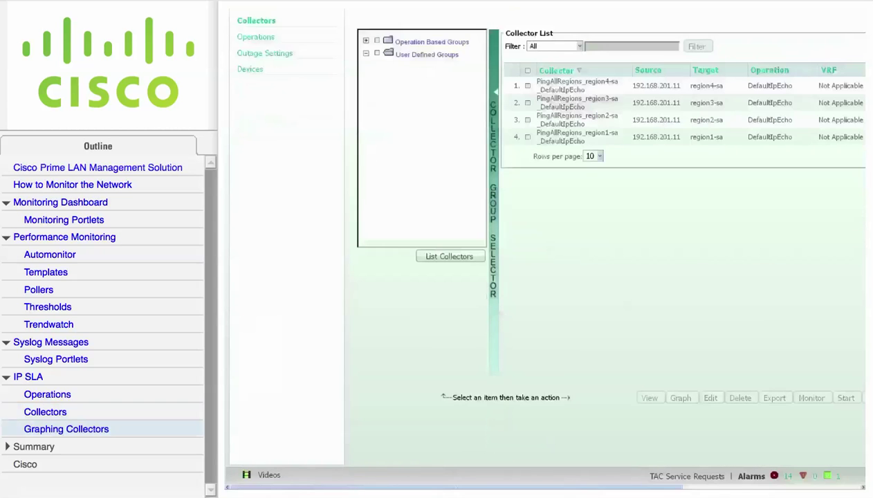
# Select the PingAllRegions region4-sa collector in the Collector List and request its graph.
pyautogui.hscroll(5, 539, 242)
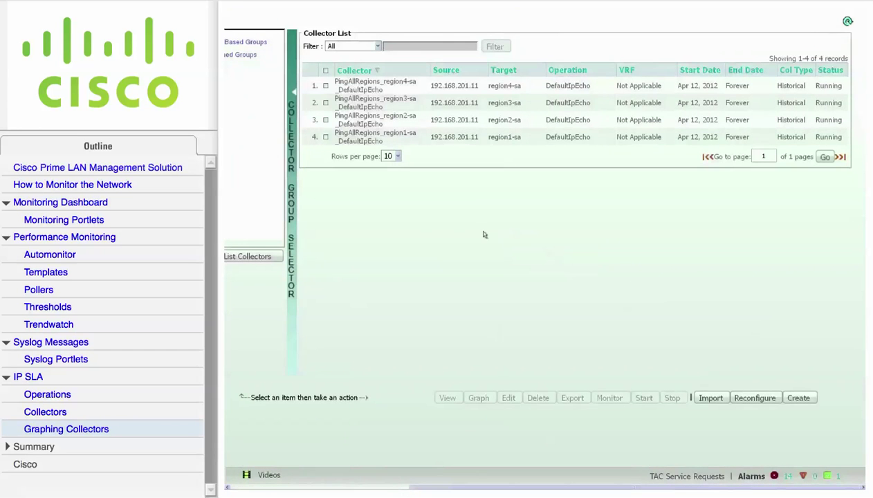
pyautogui.click(325, 86)
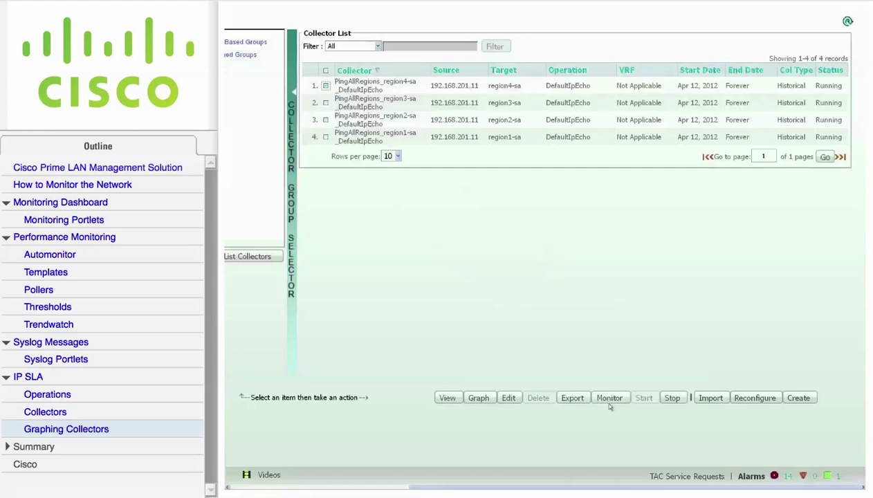
pyautogui.click(479, 398)
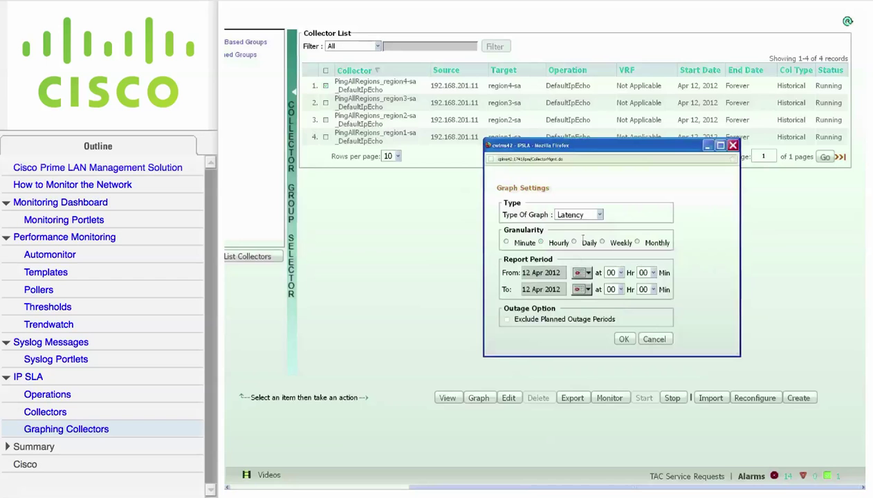
# Generate a Latency graph at Minute granularity for 12 Apr 2012, 00:00 to 22:00.
pyautogui.click(600, 216)
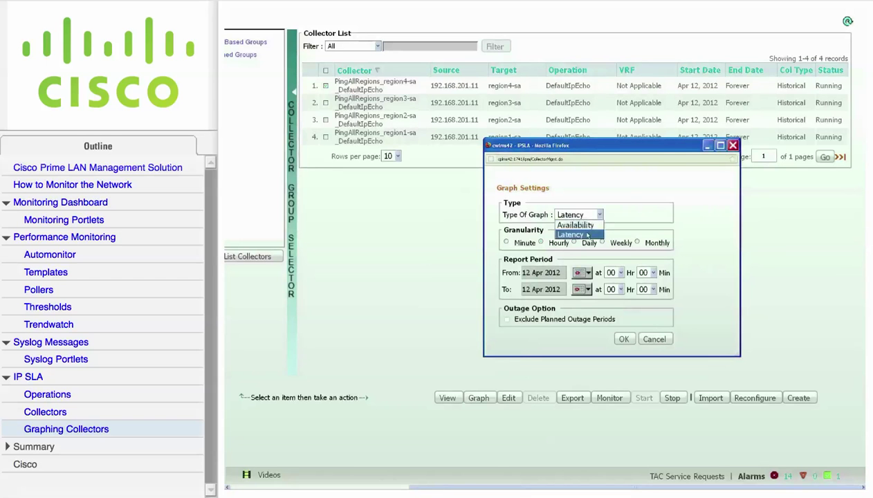
pyautogui.click(586, 236)
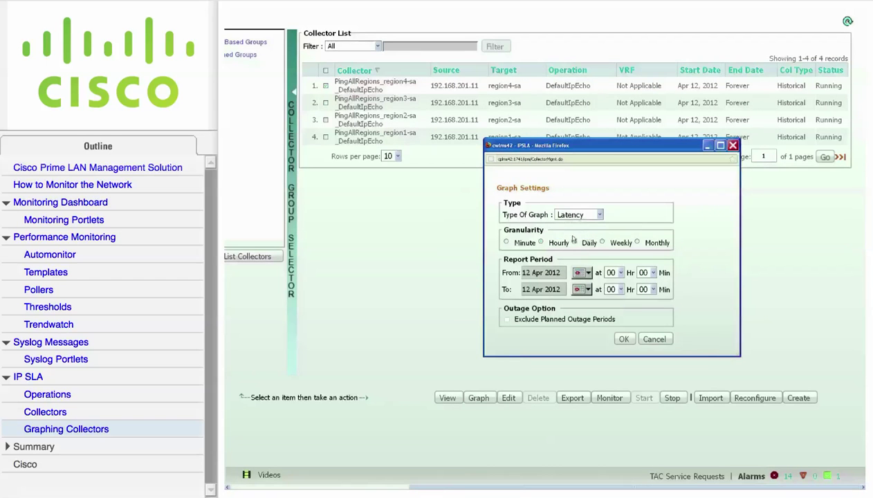
pyautogui.click(506, 243)
pyautogui.click(620, 290)
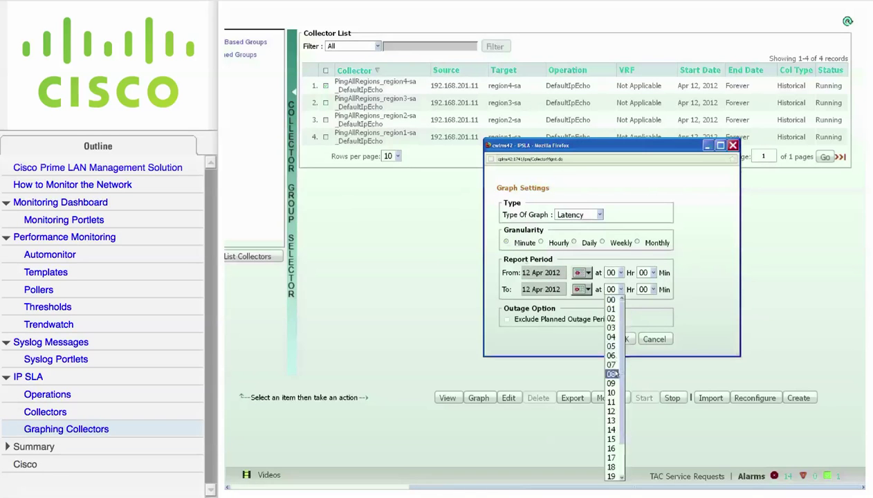
pyautogui.click(620, 473)
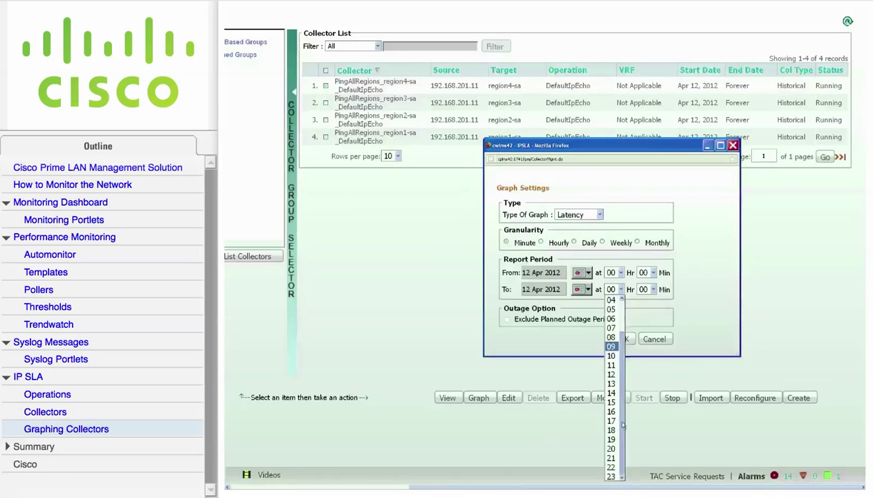
pyautogui.click(610, 468)
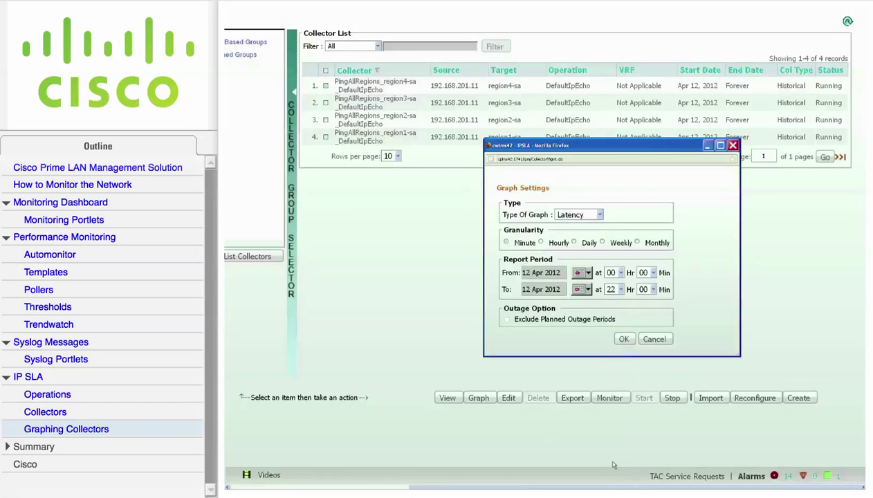
pyautogui.click(624, 340)
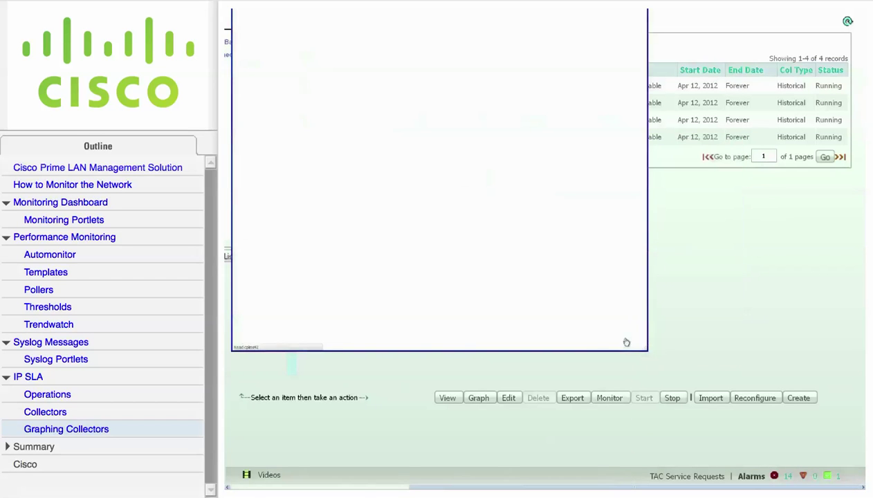